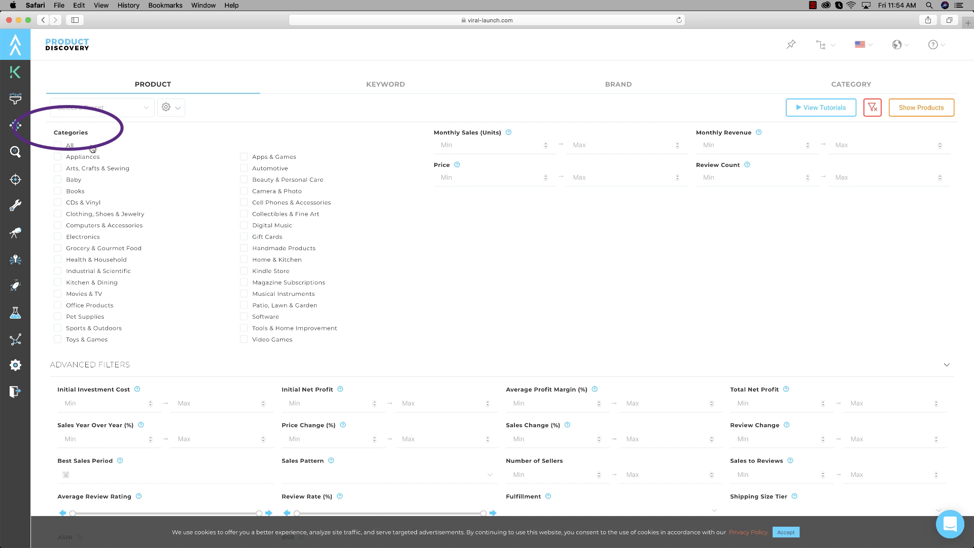
# Select the categories Baby, Toys & Games, Sports & Outdoors, Pet Supplies, Office Products, Kitchen & Dining, and Industrial & Scientific.
pyautogui.scroll(-1, 110, 173)
pyautogui.scroll(-1, 118, 177)
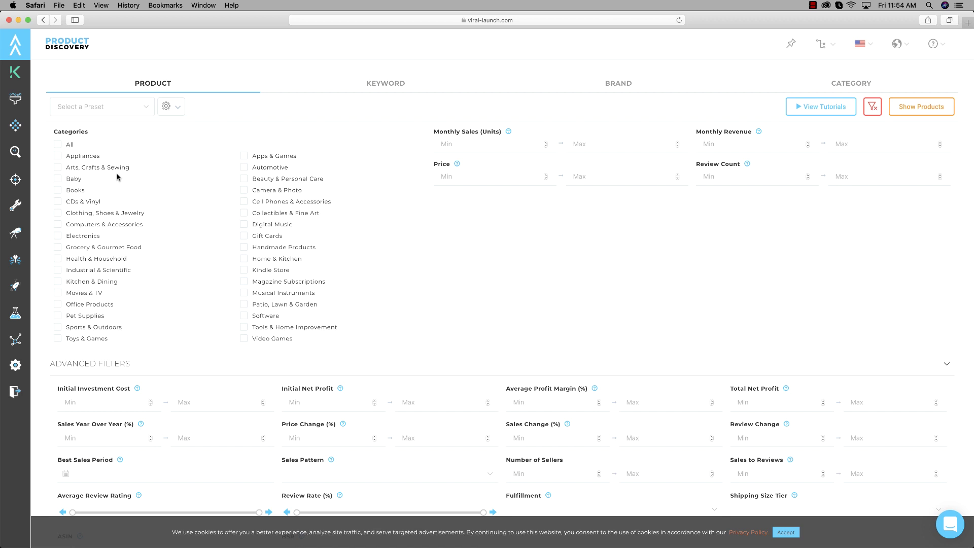
pyautogui.click(74, 179)
pyautogui.click(71, 339)
pyautogui.click(58, 327)
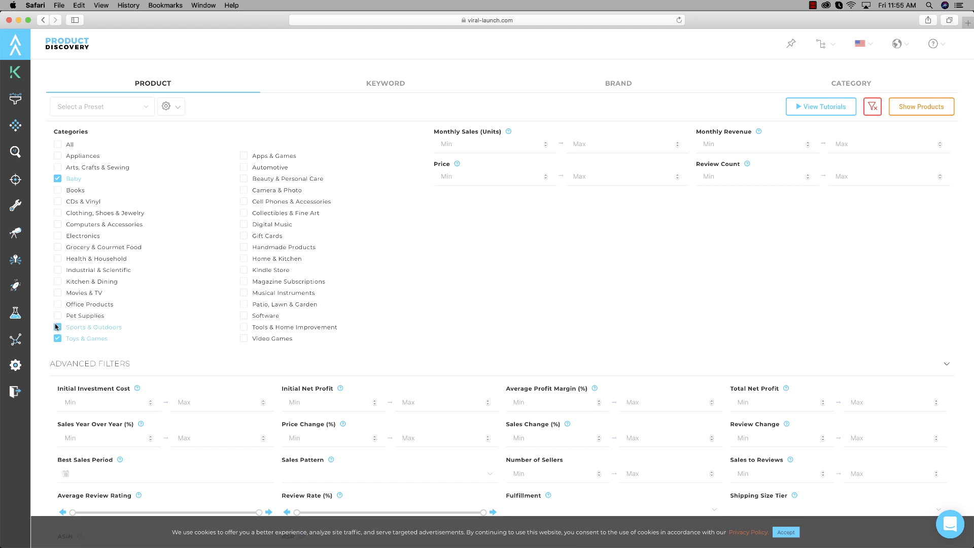
pyautogui.click(57, 315)
pyautogui.click(57, 305)
pyautogui.click(57, 282)
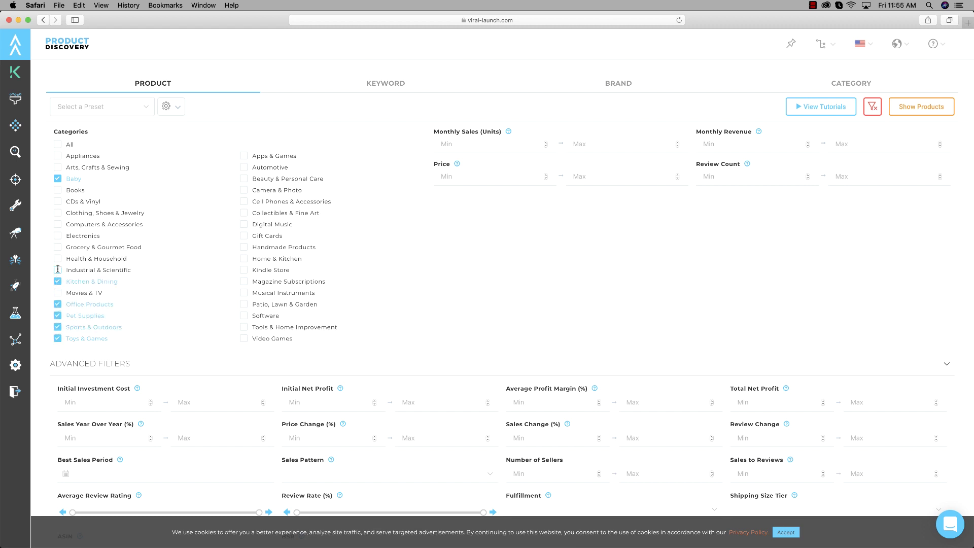
pyautogui.click(57, 269)
# Add the categories Automotive, Tools & Home Improvement, Patio, Lawn & Garden, and Home & Kitchen to the product filter.
pyautogui.click(257, 169)
pyautogui.click(271, 328)
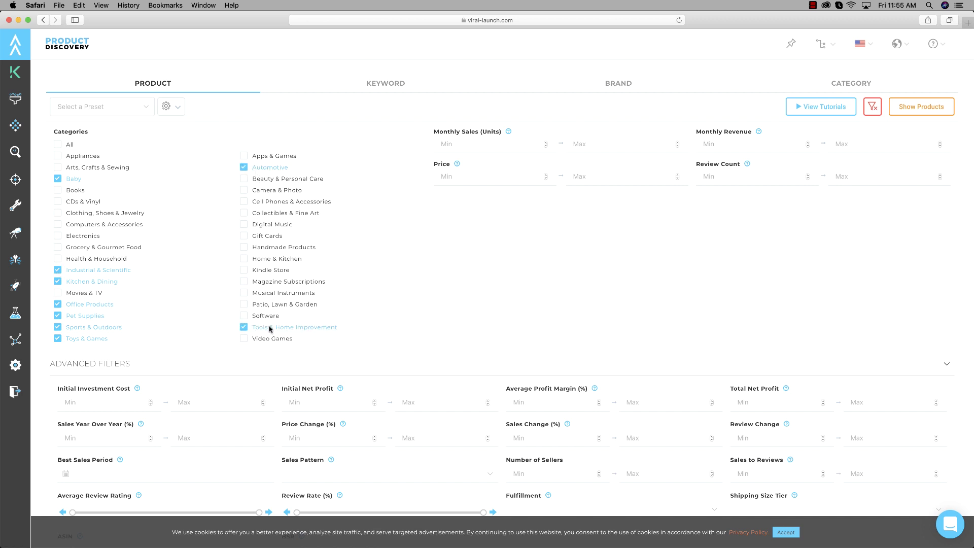
pyautogui.click(281, 304)
pyautogui.click(287, 260)
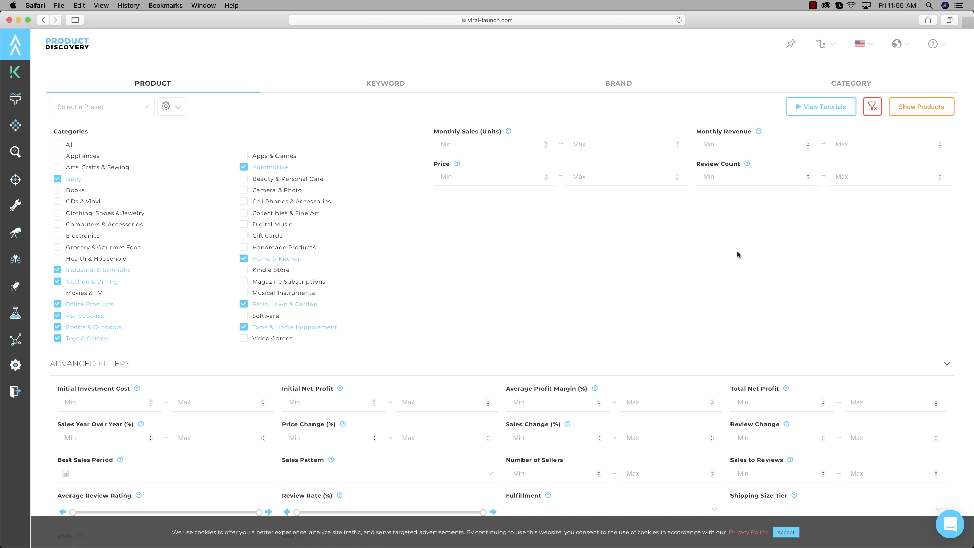
# Set the monthly revenue filter to 8000 minimum and 20000 maximum, and the price filter to 15 minimum and 50 maximum.
pyautogui.click(731, 145)
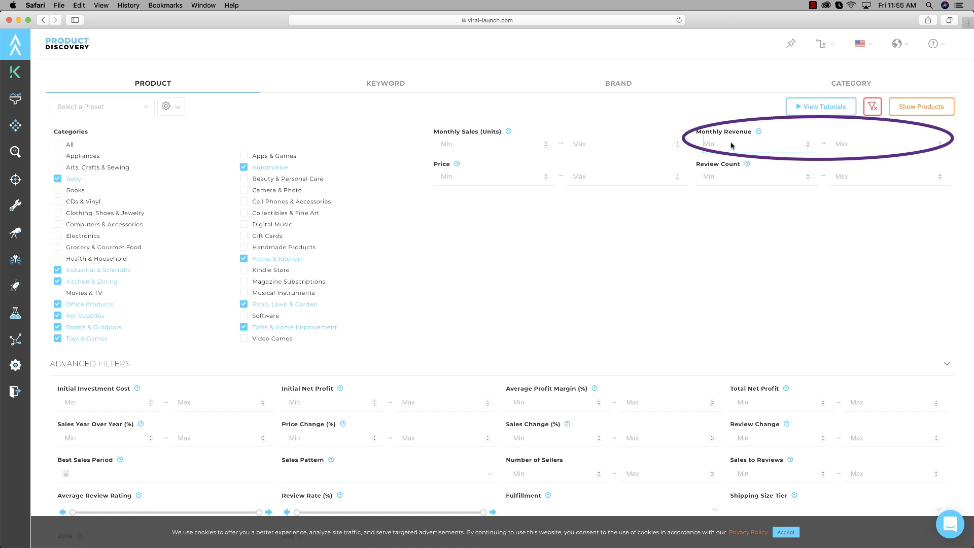
pyautogui.write('8000')
pyautogui.press('Tab')
pyautogui.write('20000')
pyautogui.click(492, 182)
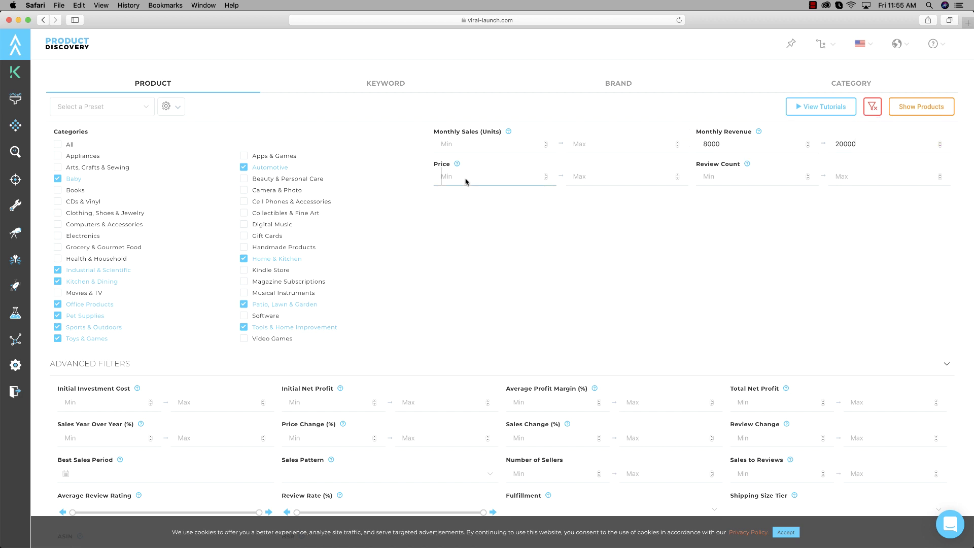
pyautogui.write('15')
pyautogui.click(617, 182)
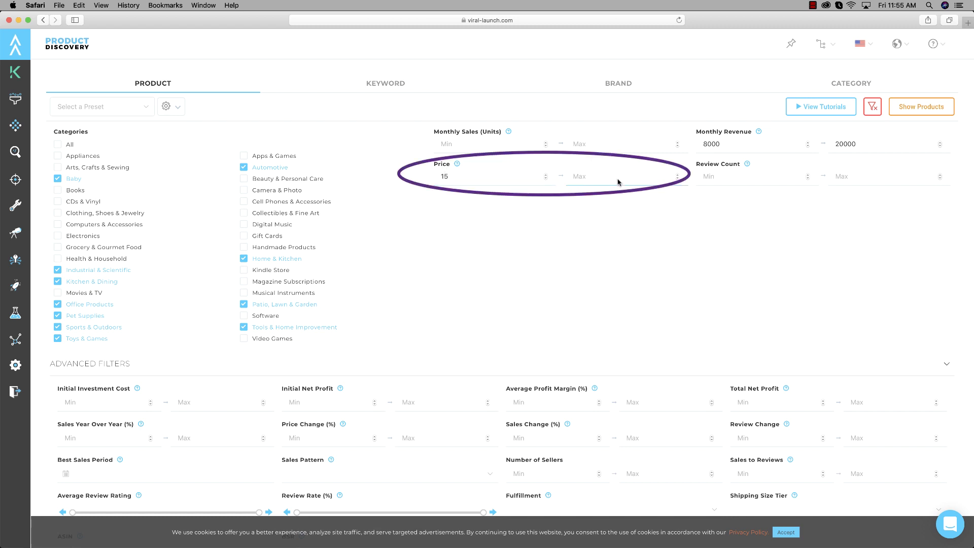
pyautogui.write('50')
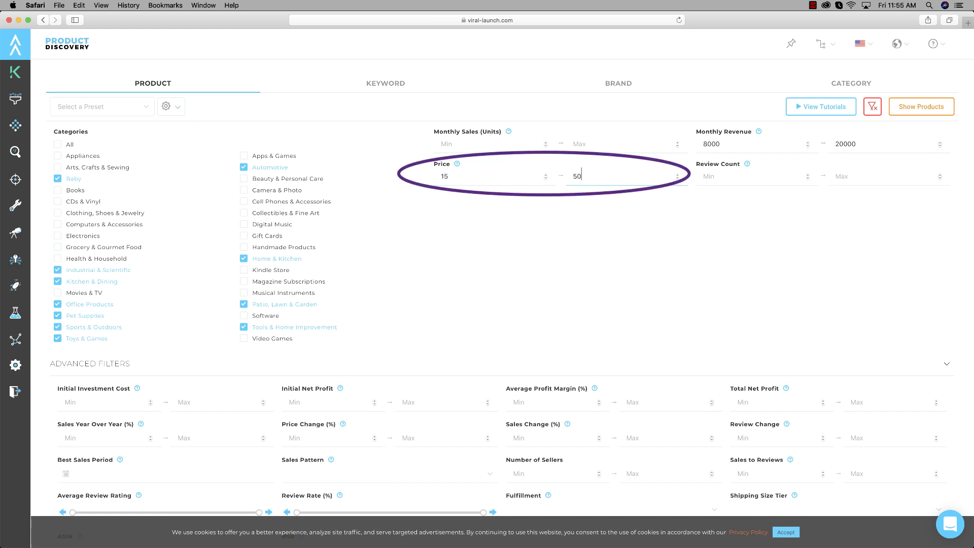
# Set the review count filter to a minimum of 50 and a maximum of 200.
pyautogui.click(731, 177)
pyautogui.write('50')
pyautogui.press('Tab')
pyautogui.write('200')
pyautogui.click(488, 238)
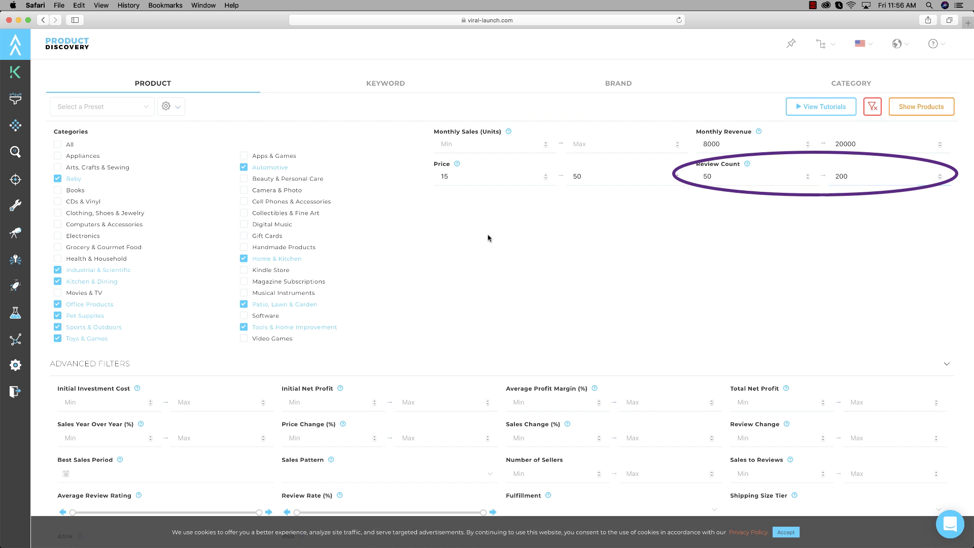
# Show the products matching the chosen filters and look through the product filter results.
pyautogui.scroll(-5, 546, 285)
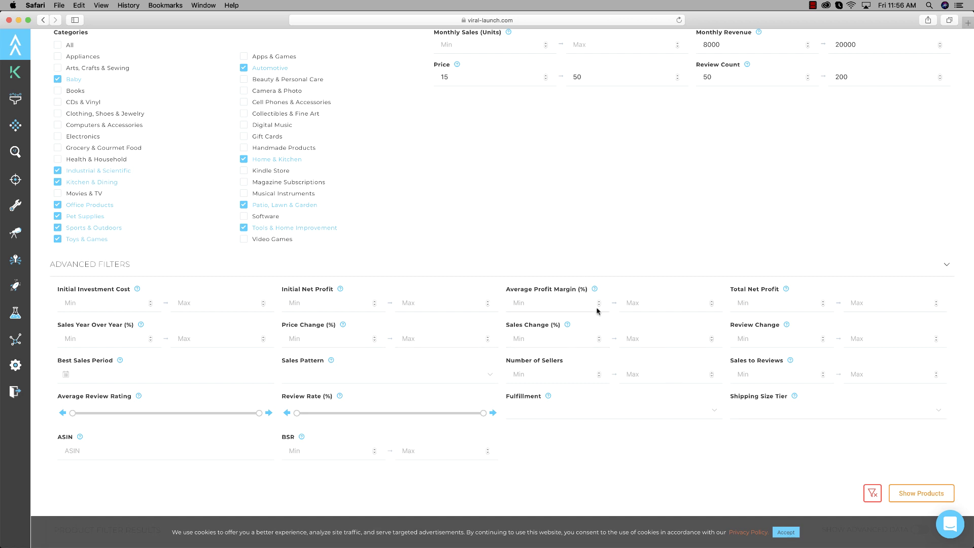
pyautogui.scroll(-2, 564, 343)
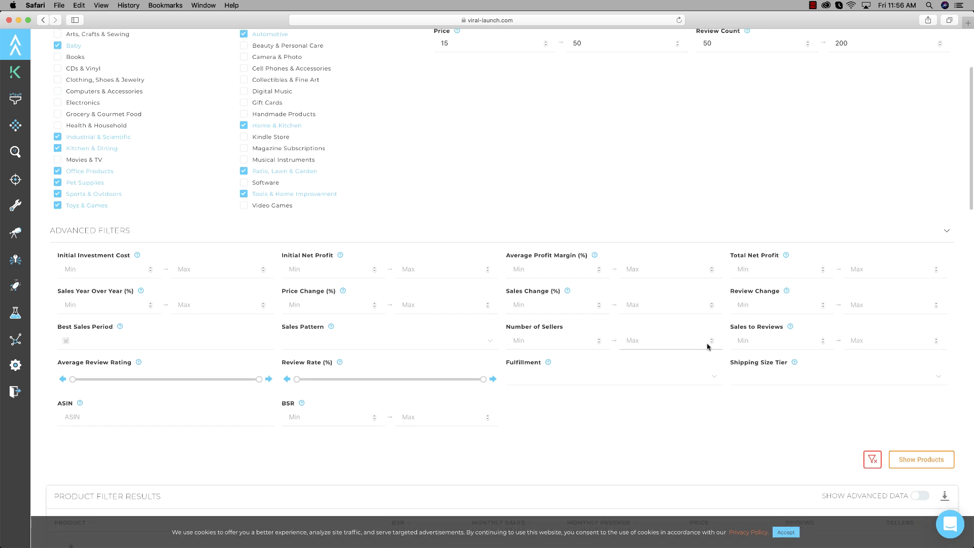
pyautogui.scroll(-7, 531, 359)
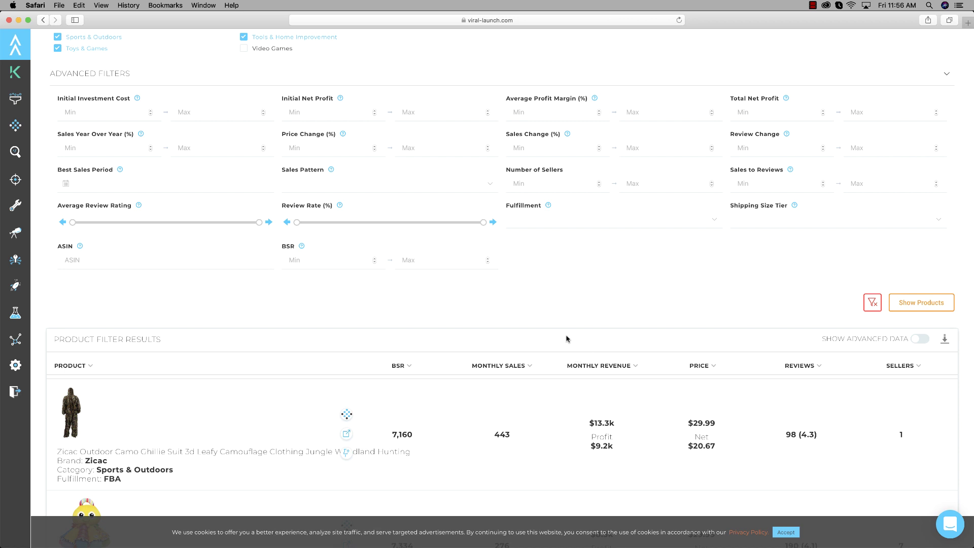
pyautogui.scroll(12, 639, 256)
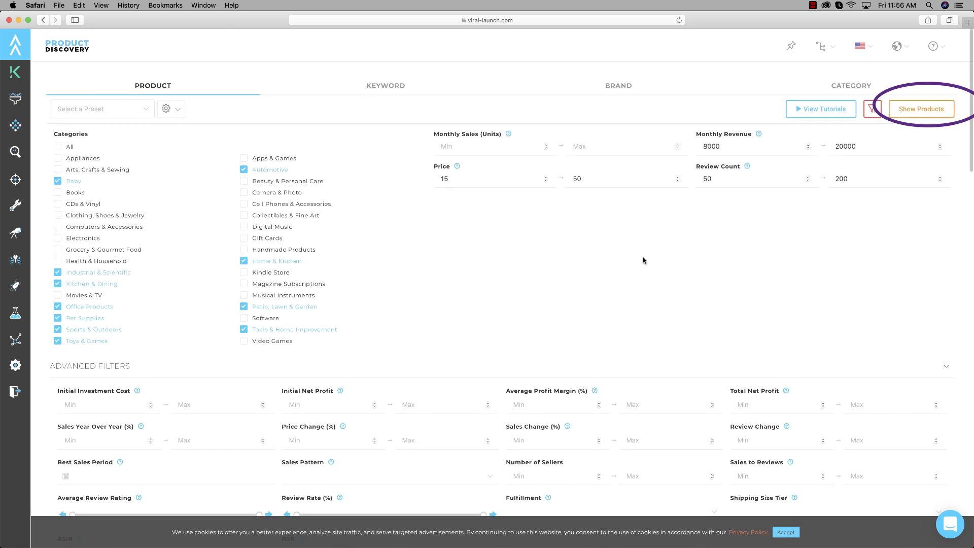
pyautogui.click(945, 113)
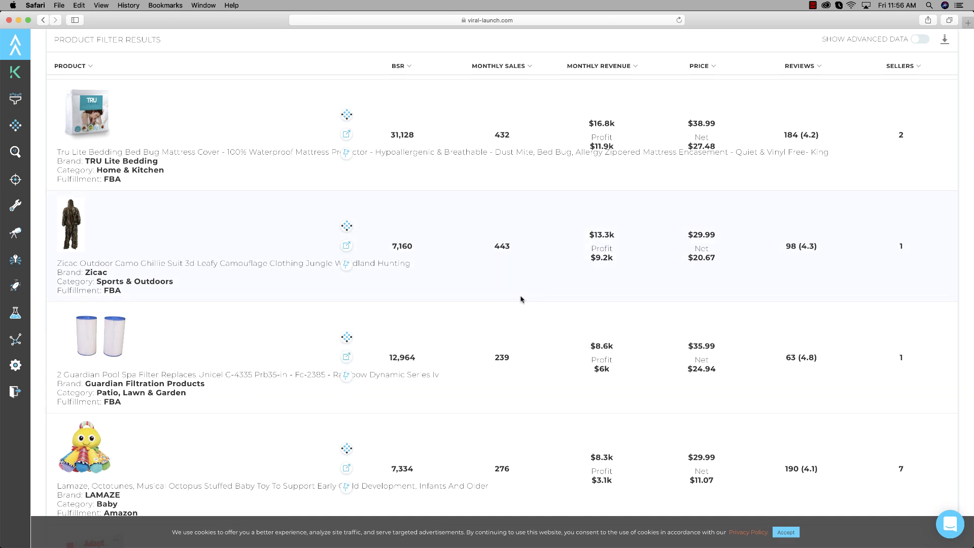
pyautogui.scroll(3, 686, 227)
pyautogui.scroll(-1, 685, 226)
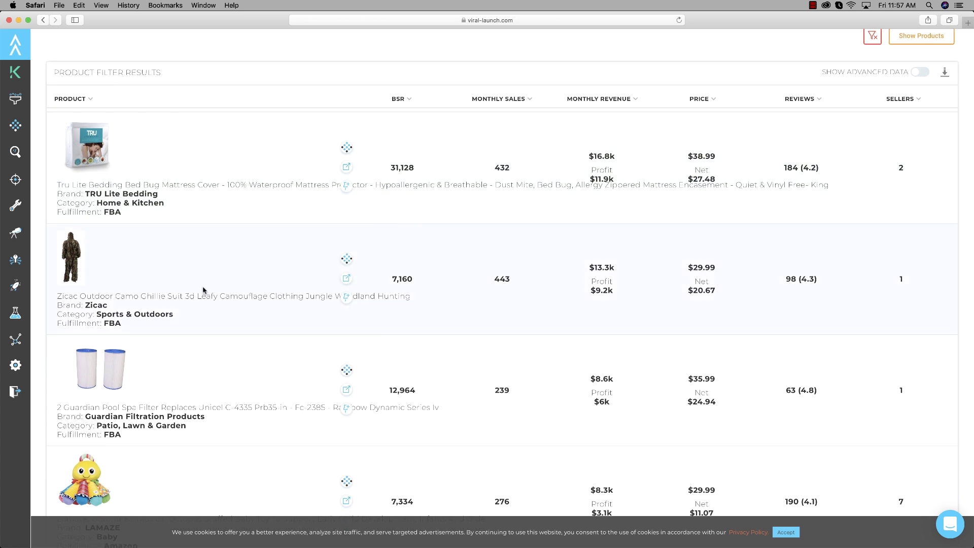
pyautogui.scroll(20, 269, 355)
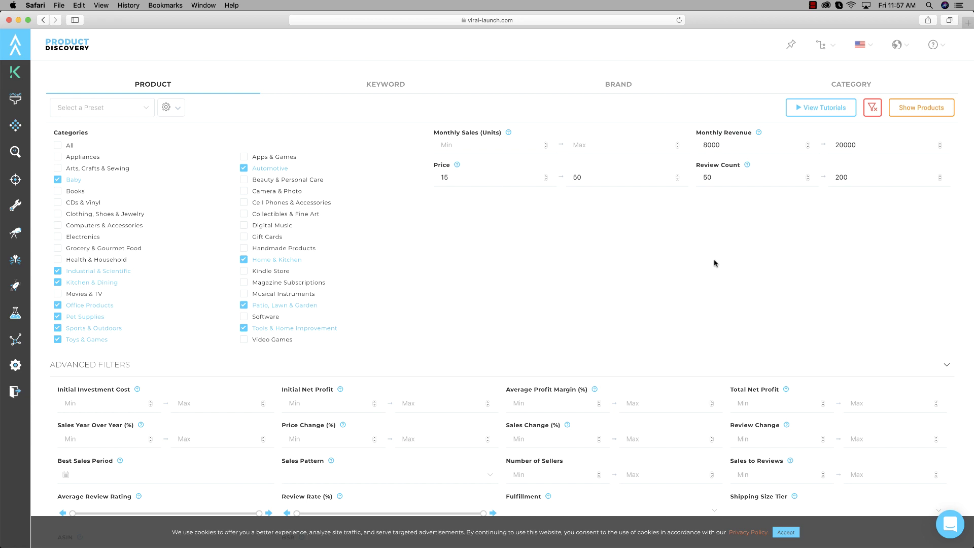
pyautogui.scroll(-10, 705, 267)
pyautogui.scroll(-4, 706, 267)
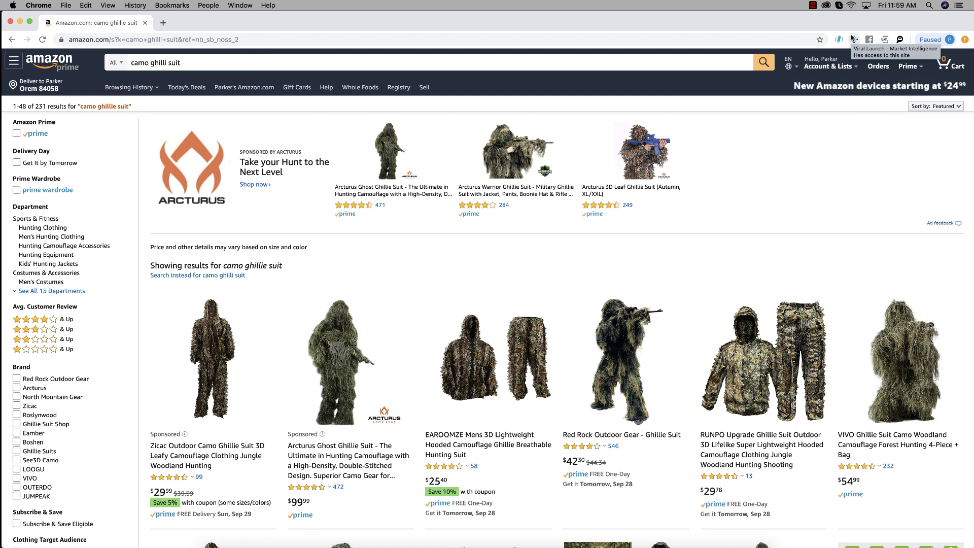
# Run Viral Launch Market Intelligence on the Amazon search results for camo ghillie suit in Chrome.
pyautogui.click(854, 38)
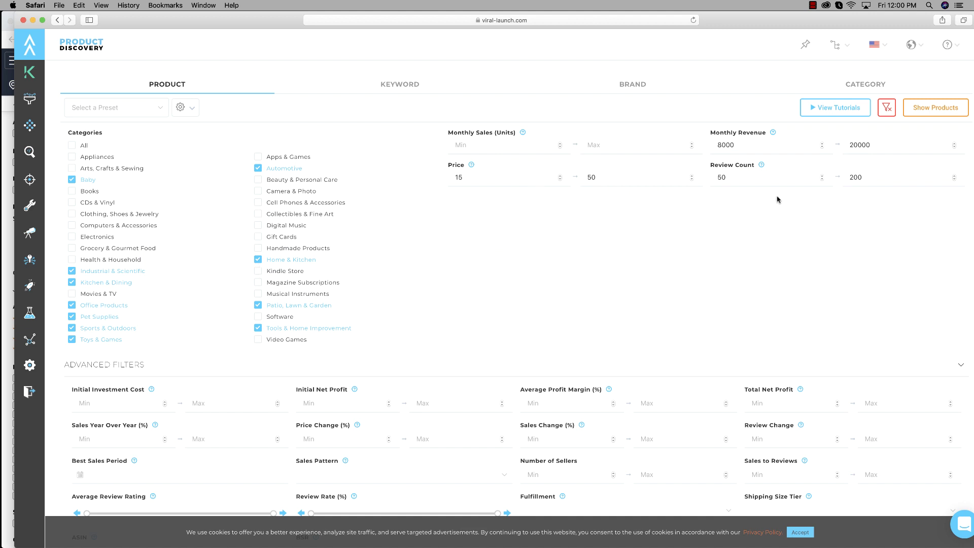
# Review the product filter results in Product Discovery in Safari again, down to the Zicac camo ghillie suit.
pyautogui.scroll(-3, 708, 197)
pyautogui.scroll(-1, 708, 198)
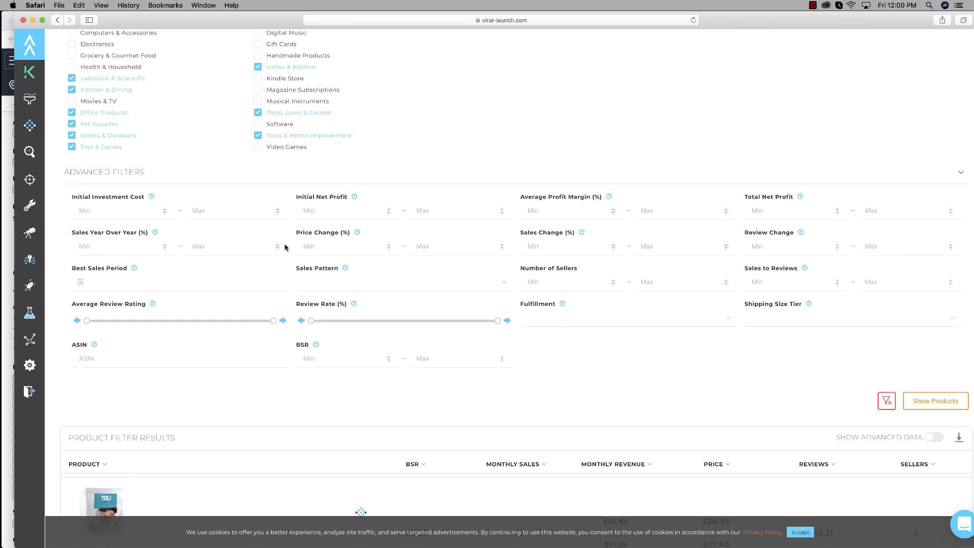
pyautogui.scroll(-8, 483, 259)
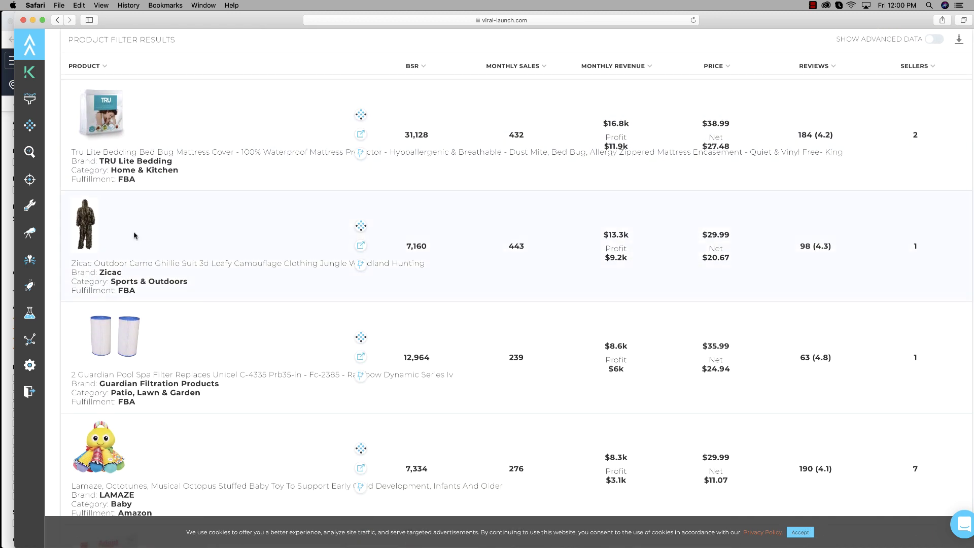
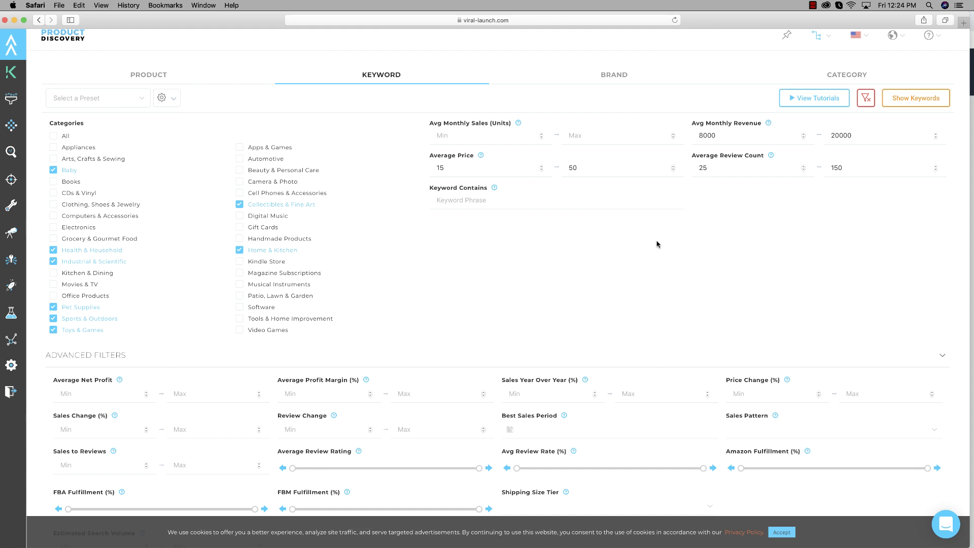
# Set the minimum estimated search volume to 5000 in the keyword filters and show the matching keywords.
pyautogui.scroll(-1, 675, 231)
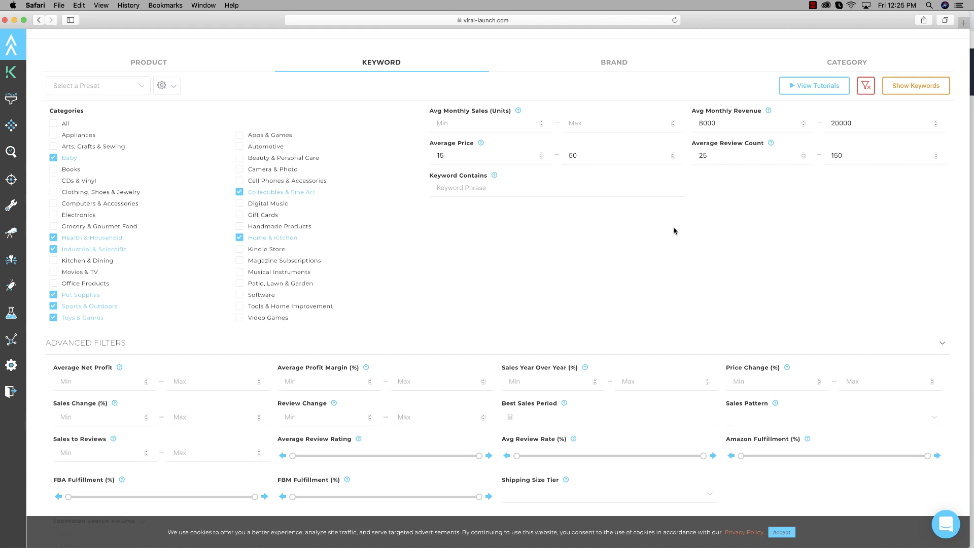
pyautogui.scroll(-5, 675, 231)
pyautogui.click(107, 462)
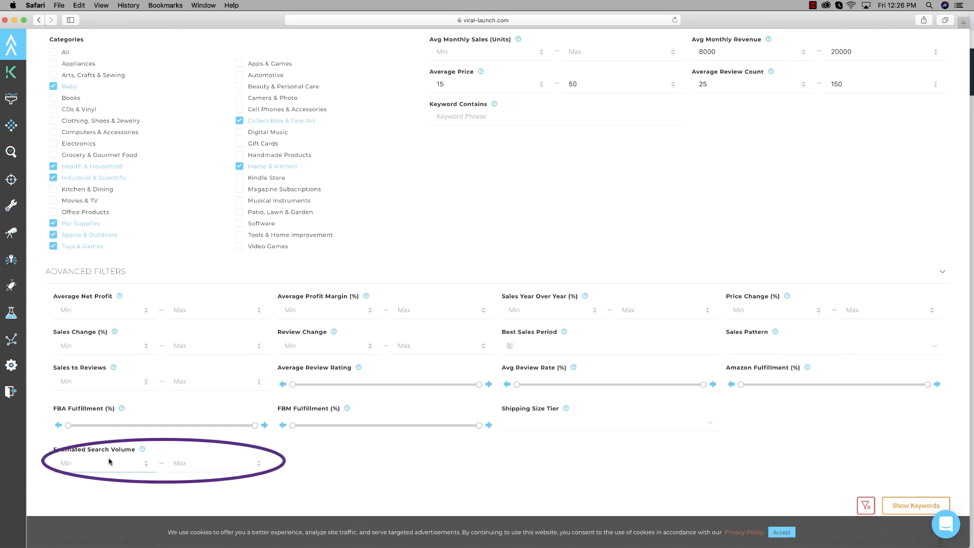
pyautogui.write('5000')
pyautogui.scroll(3, 881, 295)
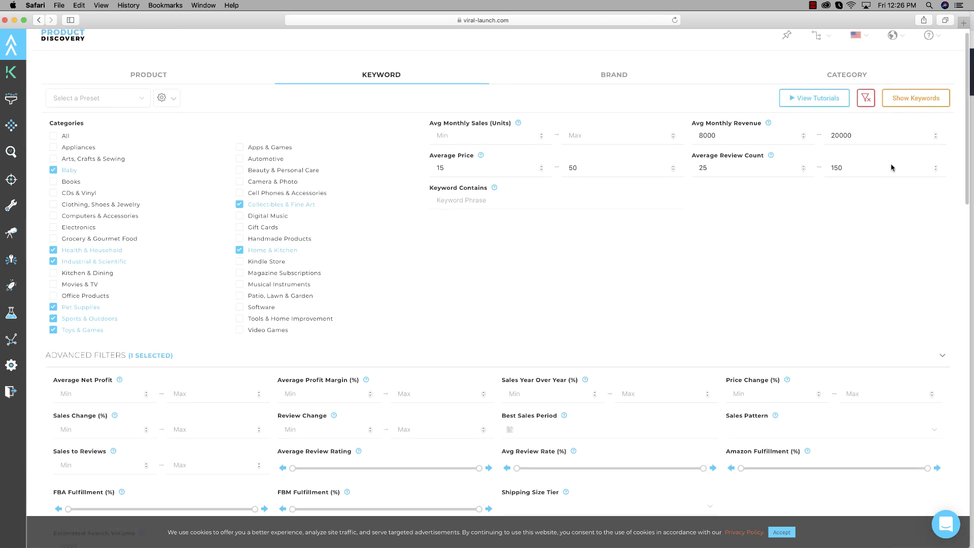
pyautogui.click(902, 102)
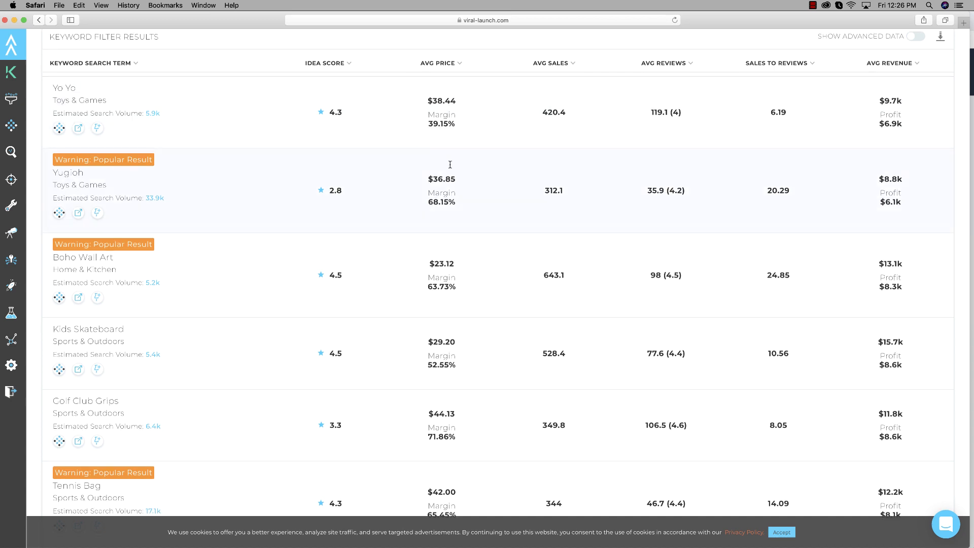
# Look through the keyword results and open the Amazon search page for Cigar Accessories.
pyautogui.scroll(-2, 422, 195)
pyautogui.scroll(-5, 422, 194)
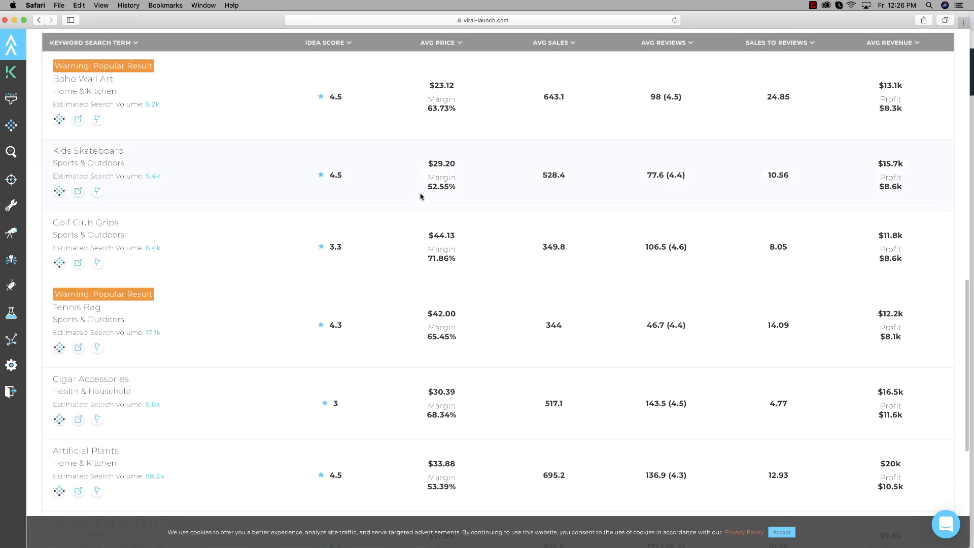
pyautogui.scroll(-1, 421, 194)
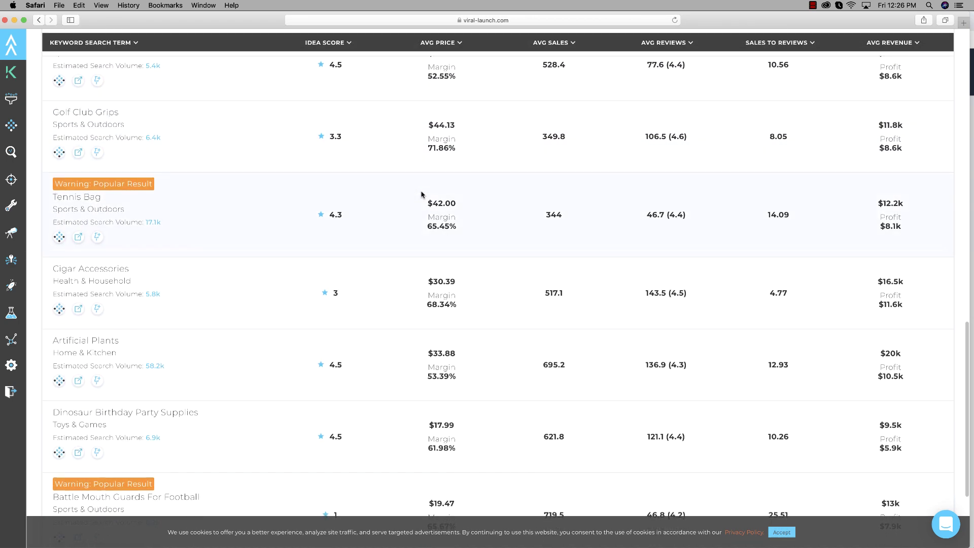
pyautogui.click(79, 311)
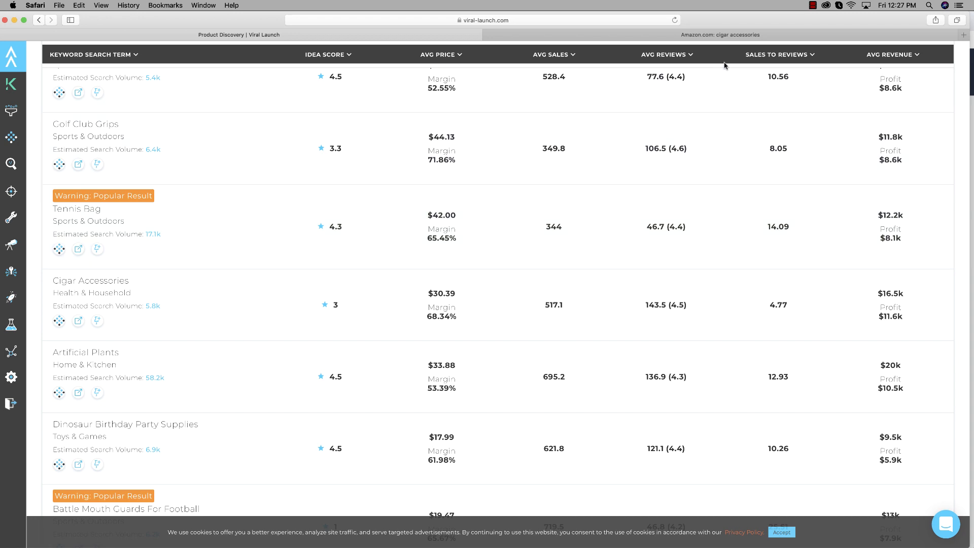
pyautogui.click(725, 34)
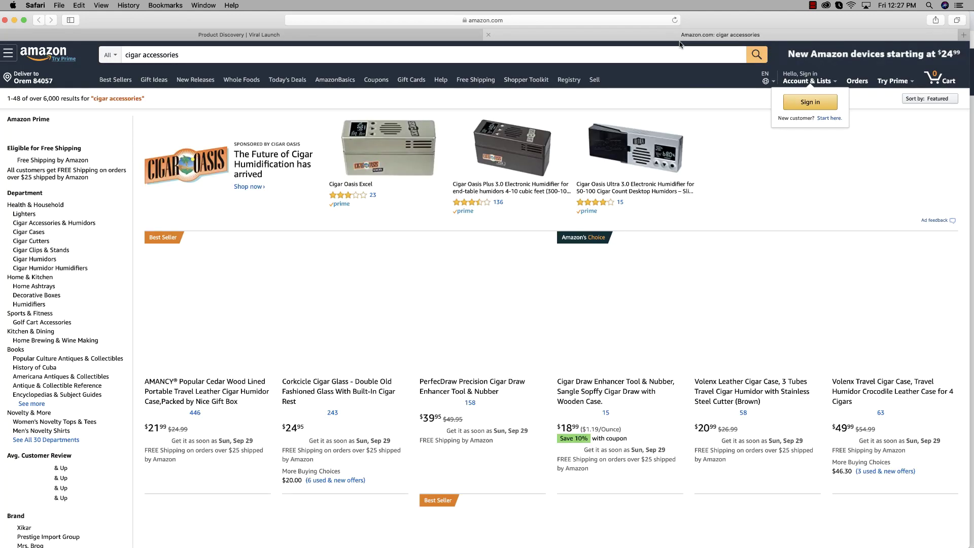
# Copy the address of the Amazon cigar accessories search and load it in Chrome.
pyautogui.click(290, 20)
pyautogui.press('super+Tab')
pyautogui.click(413, 39)
pyautogui.write('https://www.amazon.com/s?k=cigar+accessories&ref=nb_sb_noss')
pyautogui.press('Return')
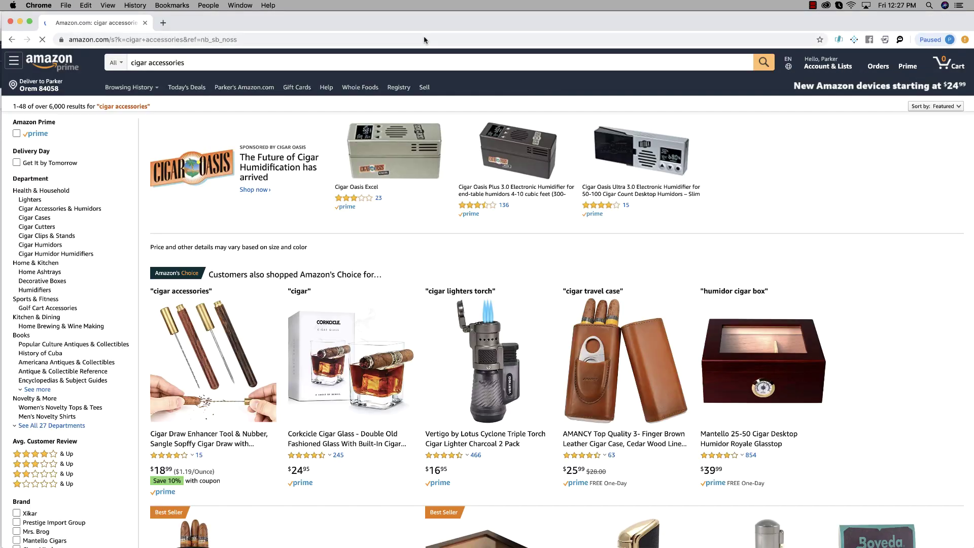
# Run Market Intelligence on the cigar accessories search and examine the top sellers' monthly revenue.
pyautogui.click(854, 39)
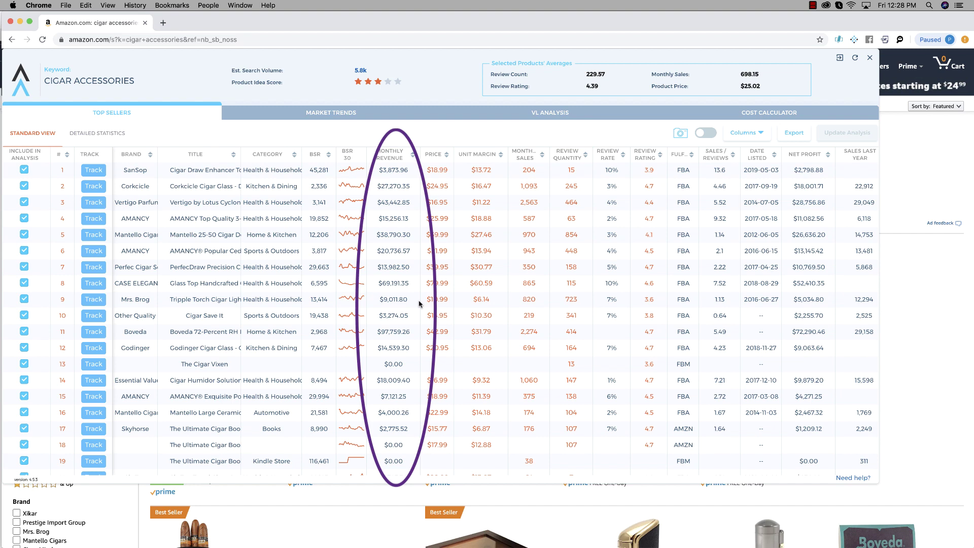
pyautogui.hscroll(1, 425, 218)
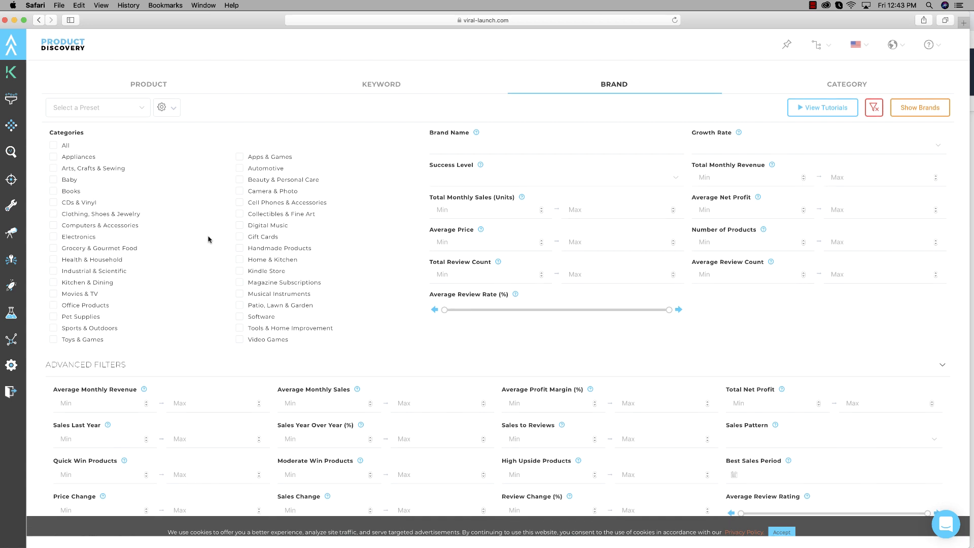
# Filter brands by the Home & Kitchen category, Insane Mode growth rate and Top 1% success level.
pyautogui.click(244, 259)
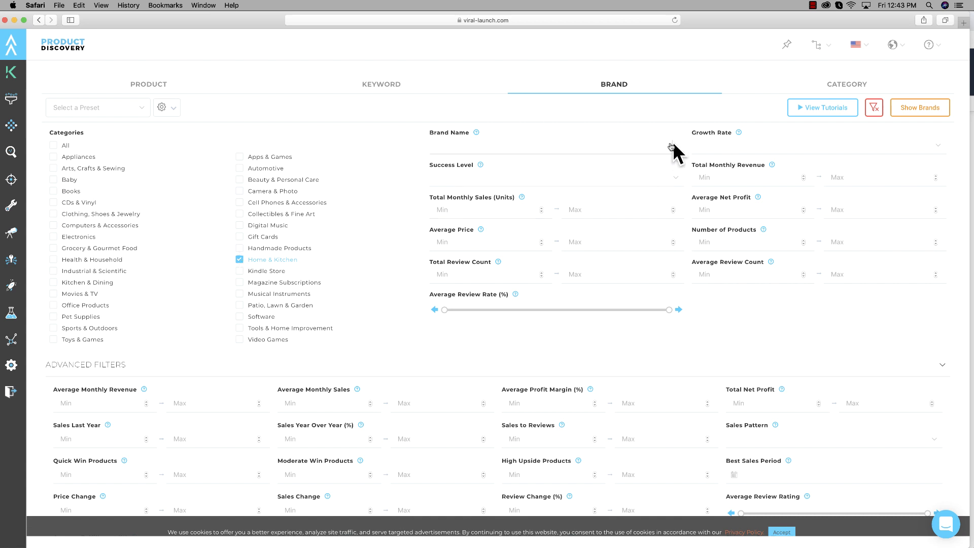
pyautogui.click(724, 149)
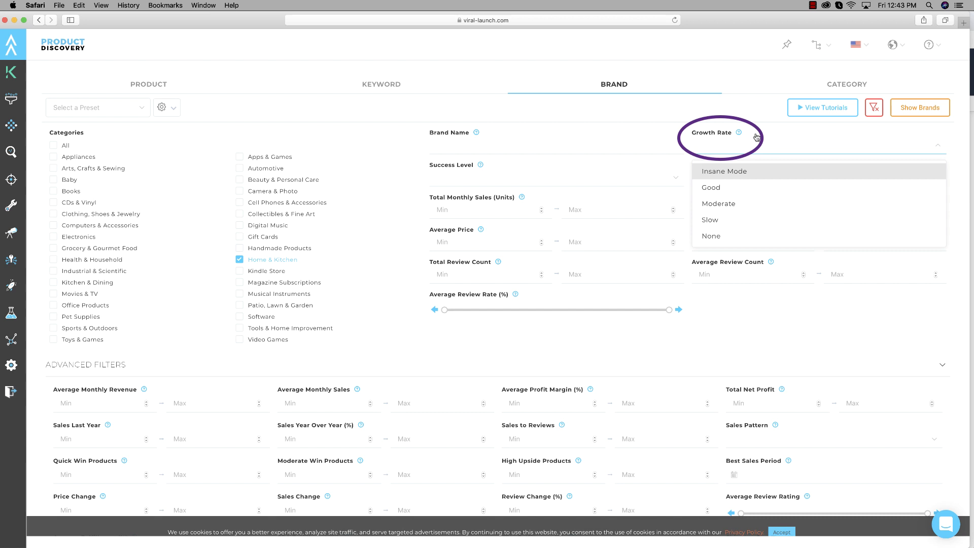
pyautogui.click(742, 176)
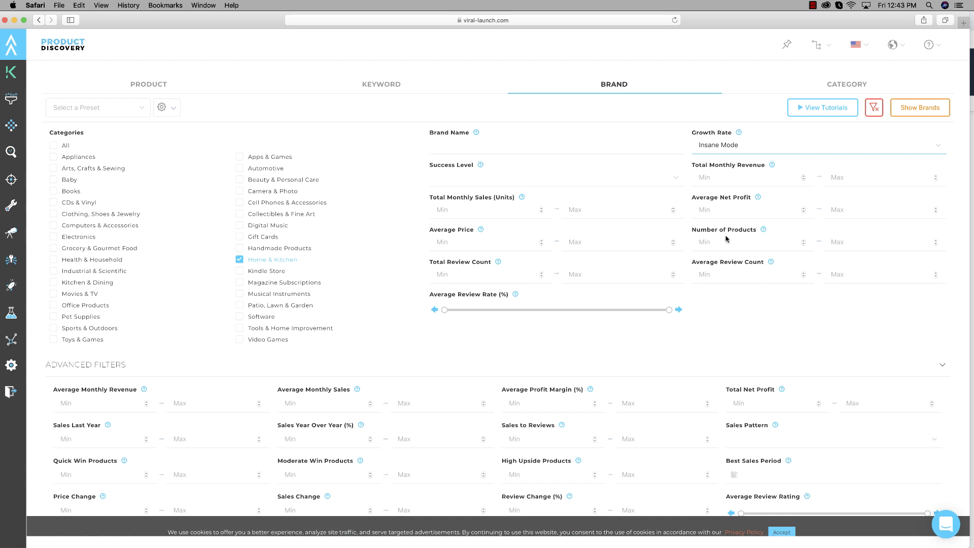
pyautogui.click(680, 181)
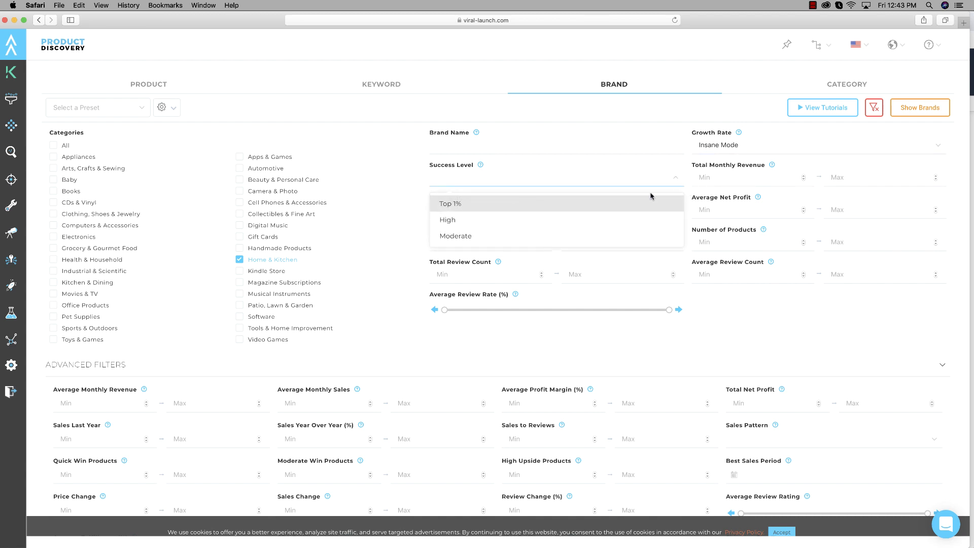
pyautogui.click(635, 207)
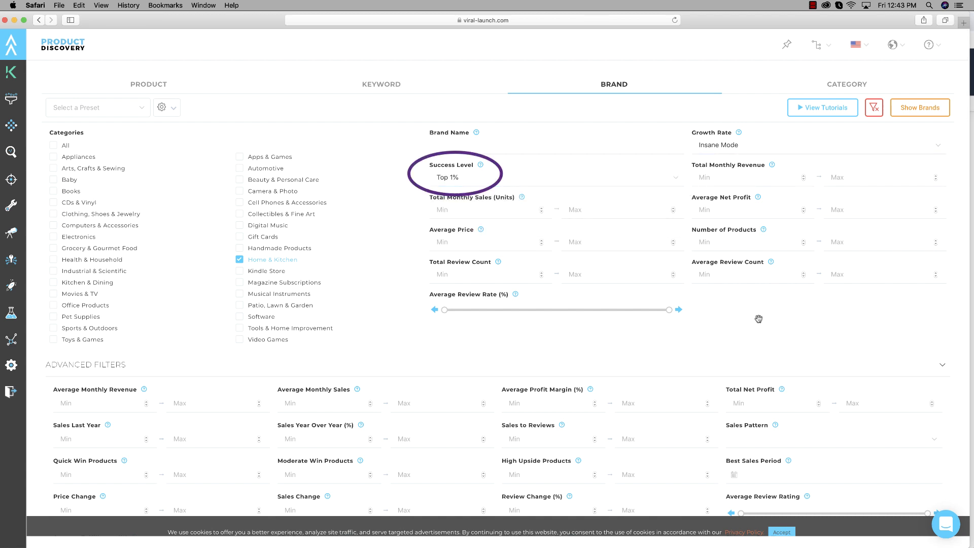
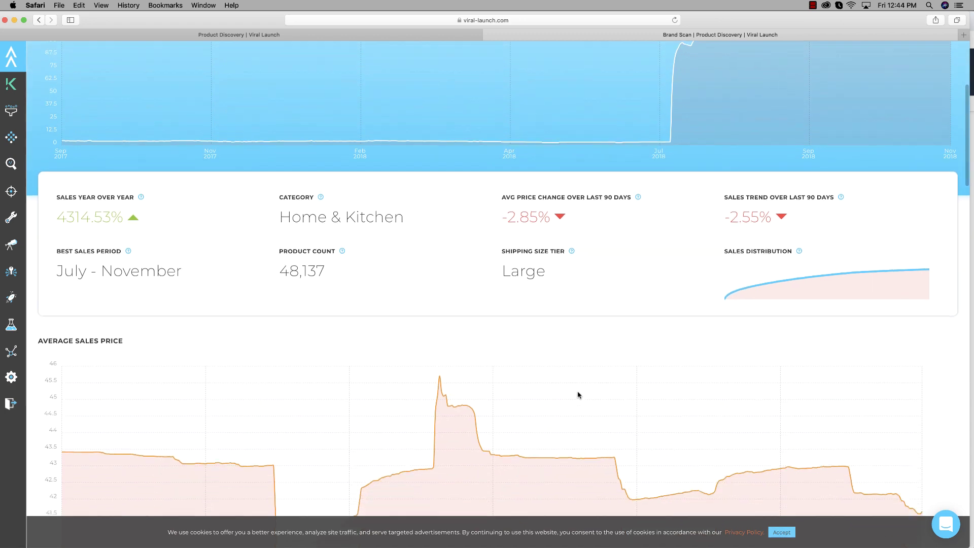
# Examine the Ambesonne brand scan and browse its top products with their monthly sales, revenue, price and reviews.
pyautogui.scroll(-6, 576, 397)
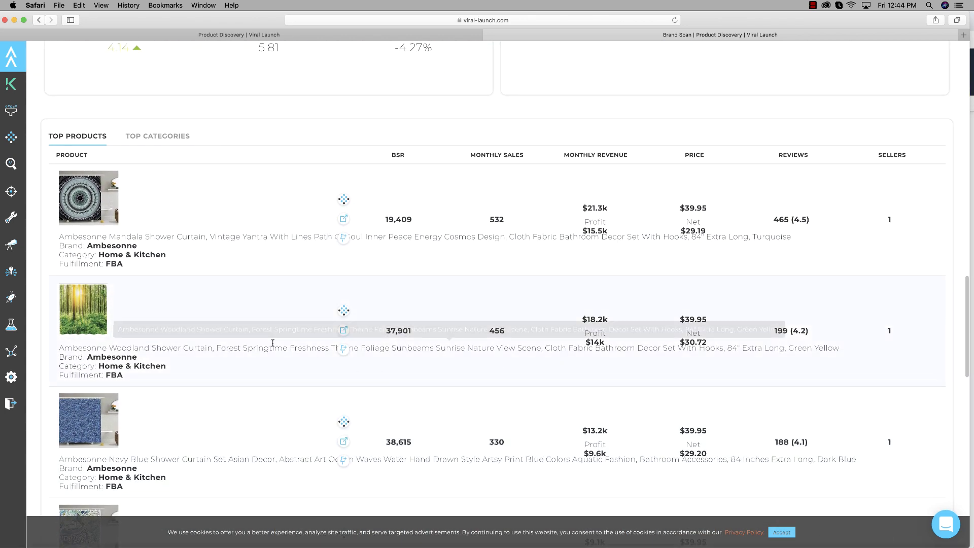
pyautogui.scroll(-1, 187, 330)
pyautogui.scroll(-1, 188, 329)
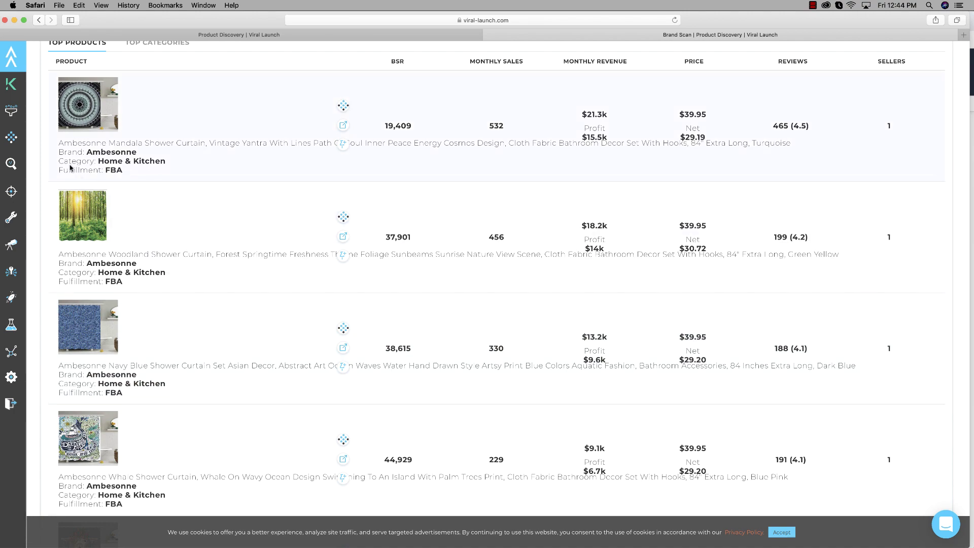
pyautogui.scroll(5, 173, 256)
pyautogui.scroll(-5, 172, 255)
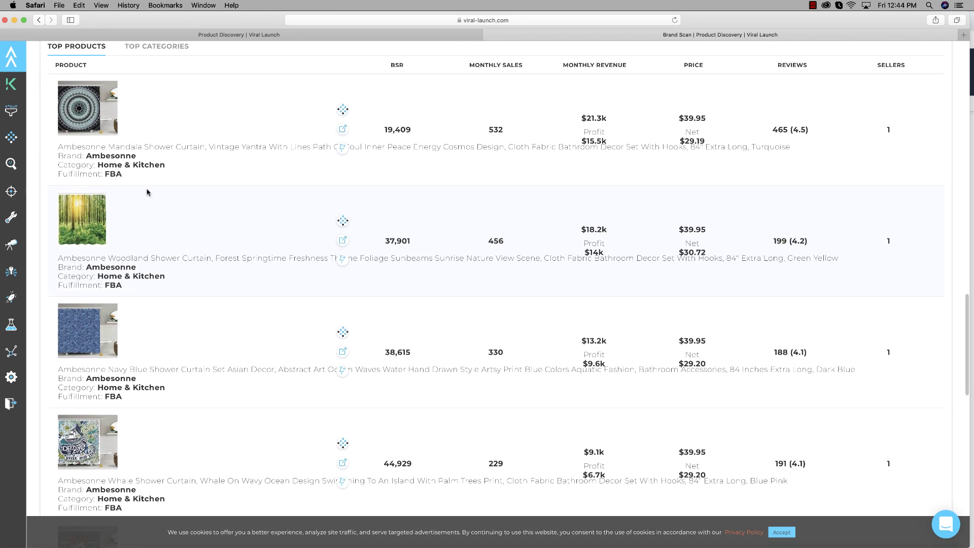
pyautogui.scroll(1, 145, 158)
pyautogui.scroll(-3, 145, 175)
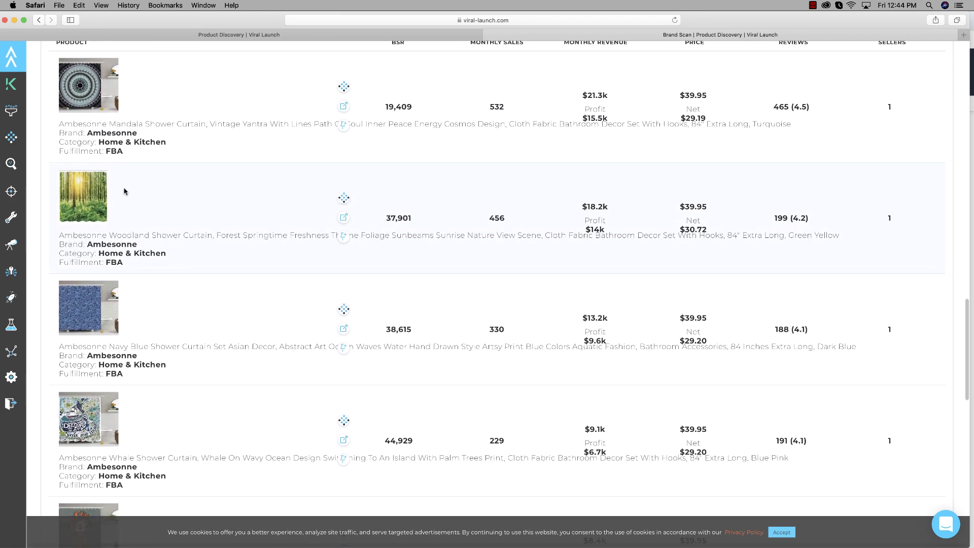
pyautogui.scroll(-2, 159, 258)
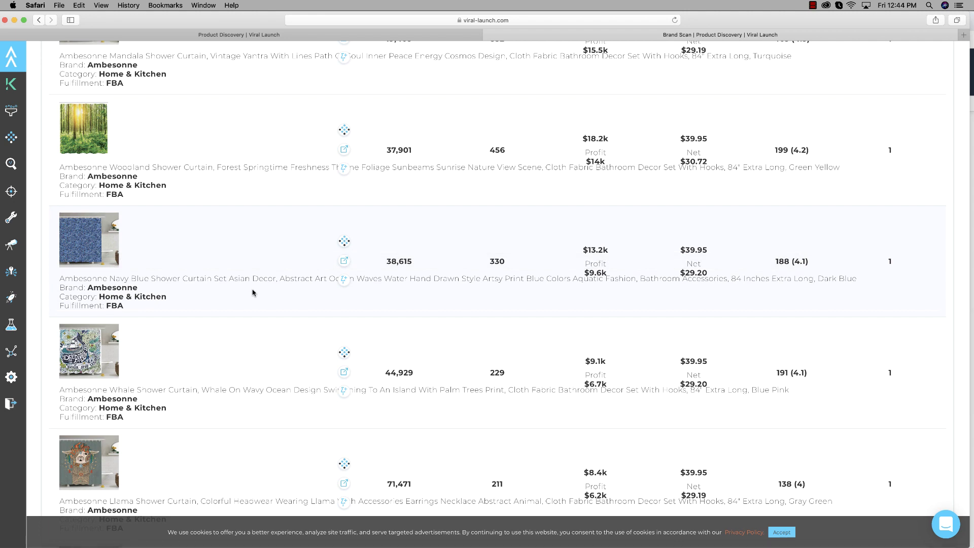
pyautogui.scroll(-4, 165, 339)
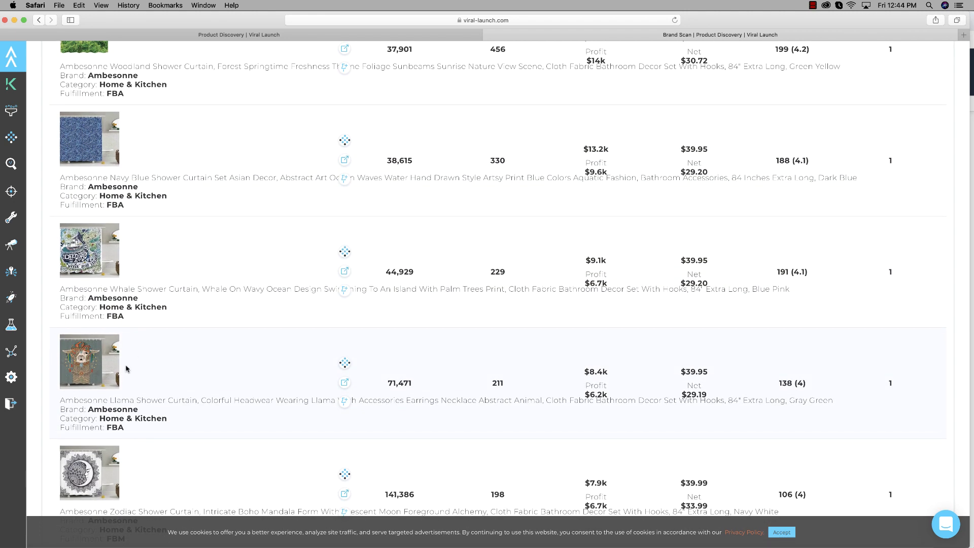
pyautogui.scroll(-3, 126, 369)
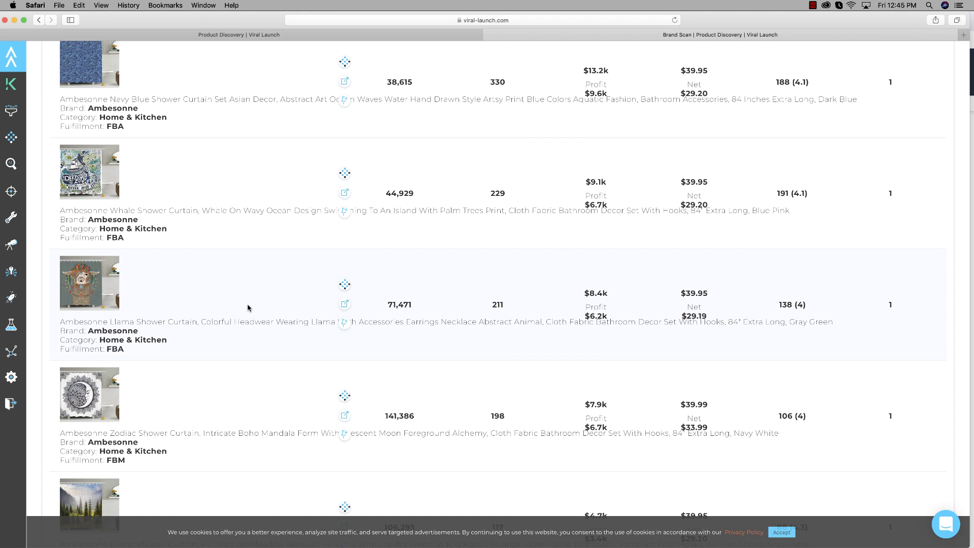
# Recheck Ambesonne's review statistics and the monthly revenue of its best sellers, and leave the brand scan.
pyautogui.scroll(10, 248, 307)
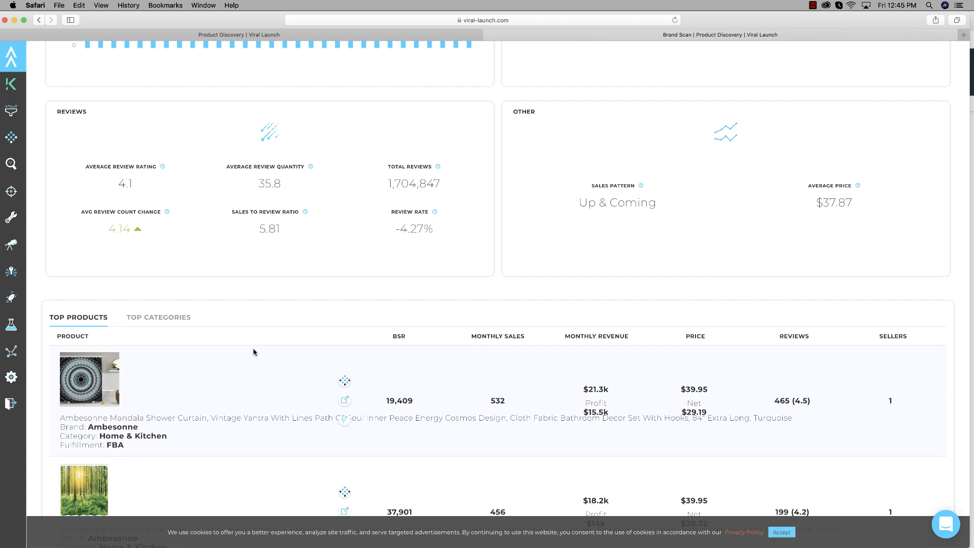
pyautogui.scroll(3, 254, 352)
pyautogui.scroll(-5, 265, 344)
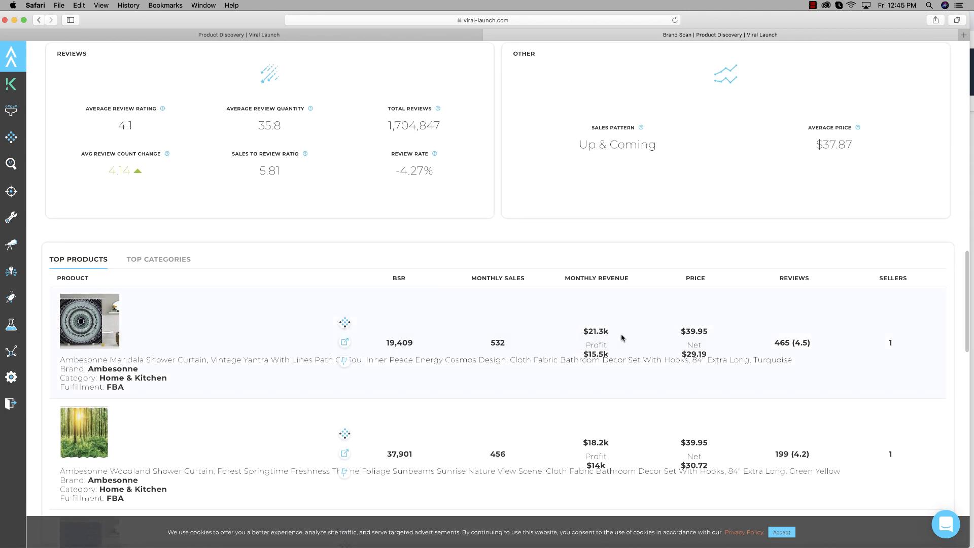
pyautogui.scroll(-4, 619, 336)
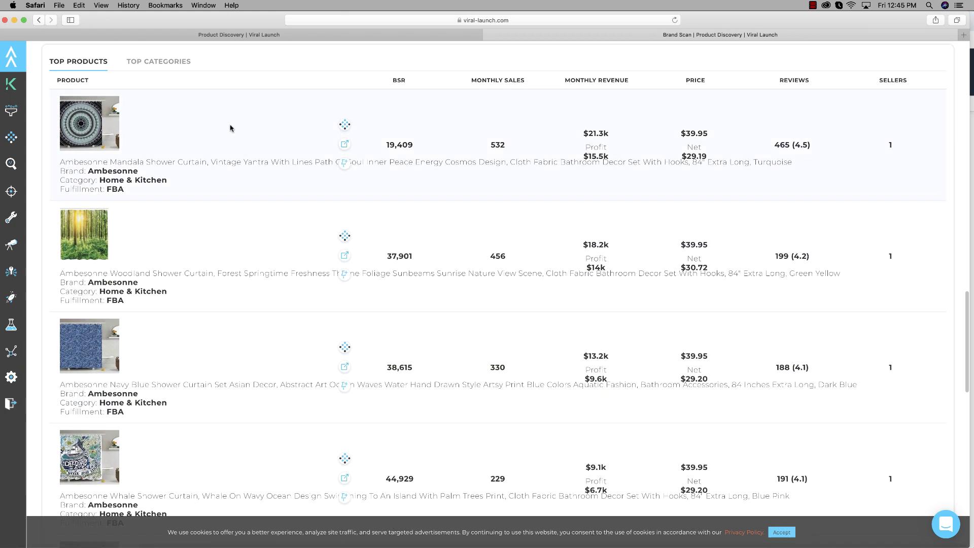
pyautogui.scroll(-2, 493, 254)
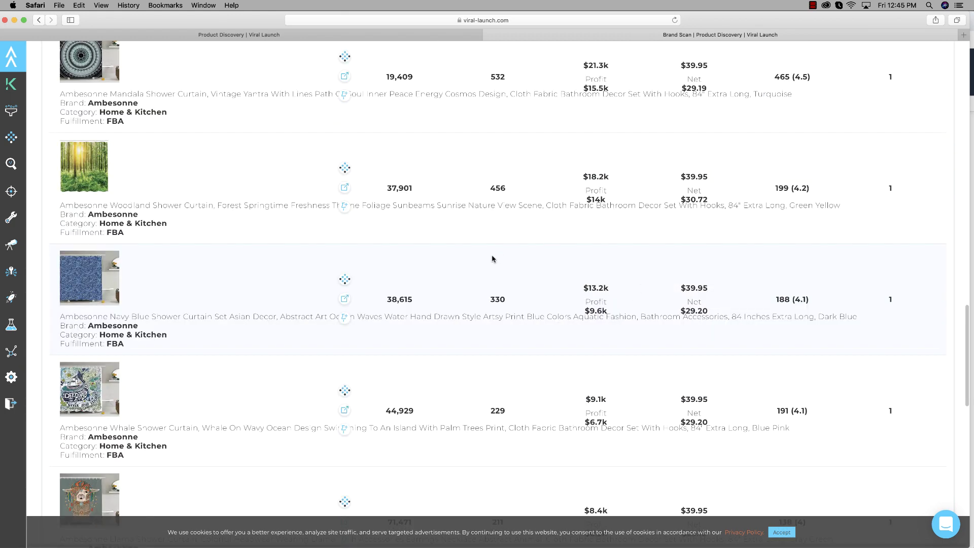
pyautogui.scroll(5, 555, 301)
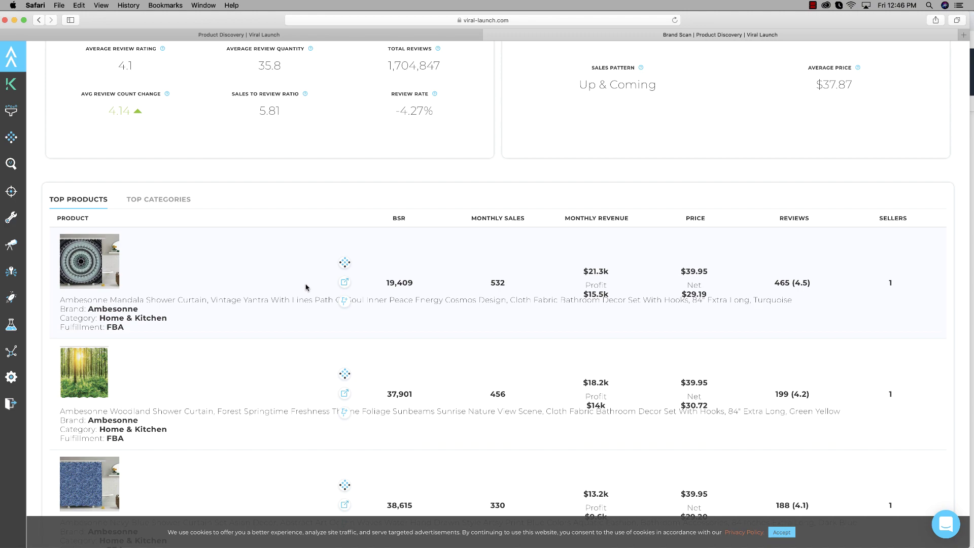
pyautogui.scroll(20, 312, 309)
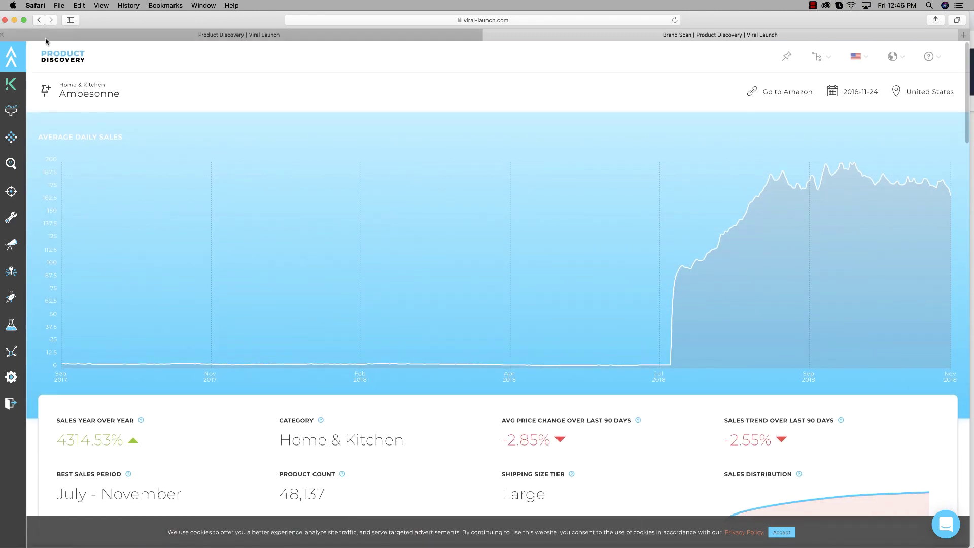
pyautogui.press('super+bracketleft')
pyautogui.scroll(10, 264, 178)
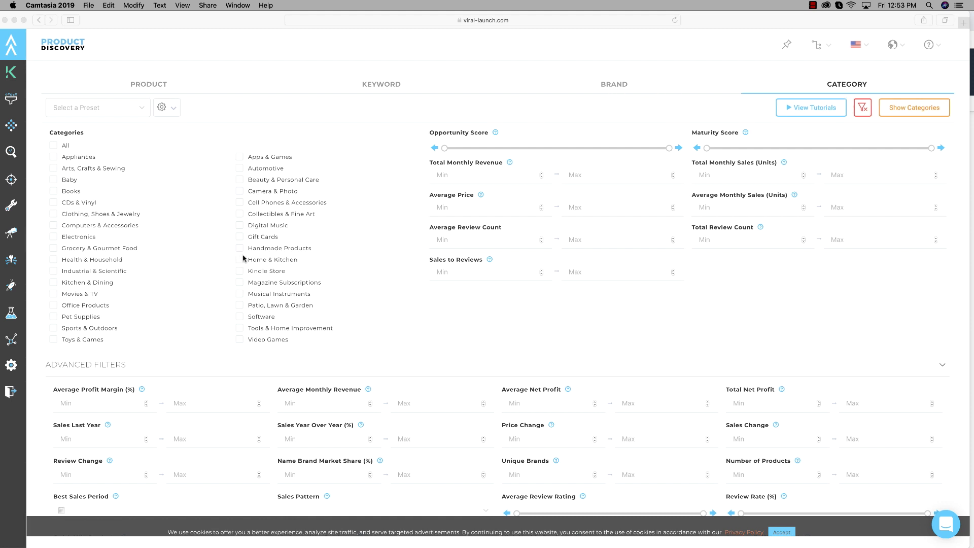
# Select the Home & Kitchen category in the category filters and show the matching subcategories.
pyautogui.click(286, 264)
pyautogui.click(261, 259)
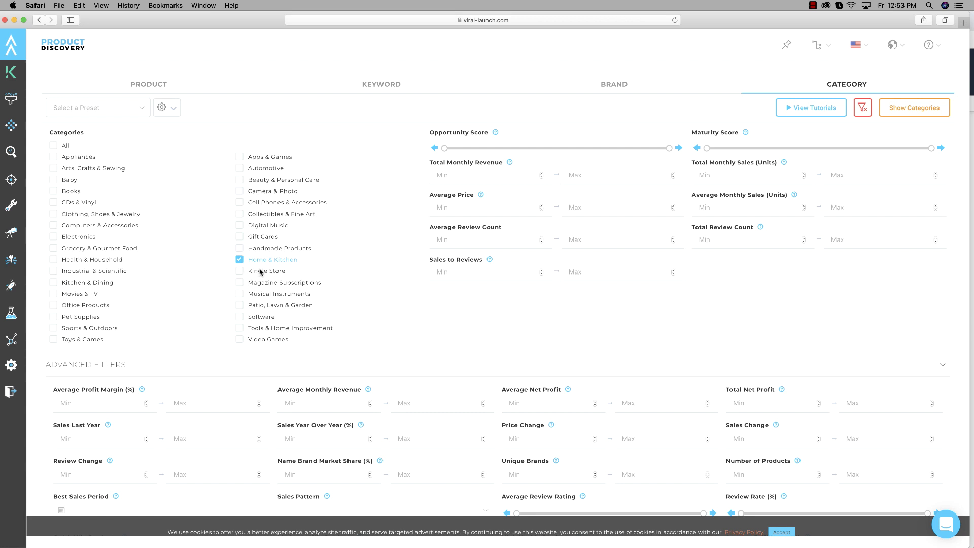
pyautogui.click(915, 108)
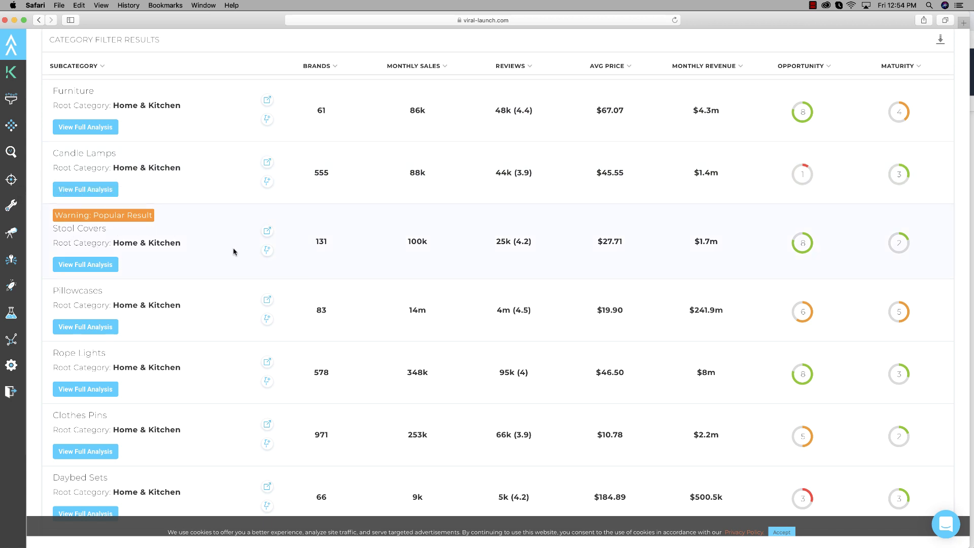
# Open the full analysis of Stool Covers, examine its sales statistics and top products, and close the analysis.
pyautogui.click(79, 266)
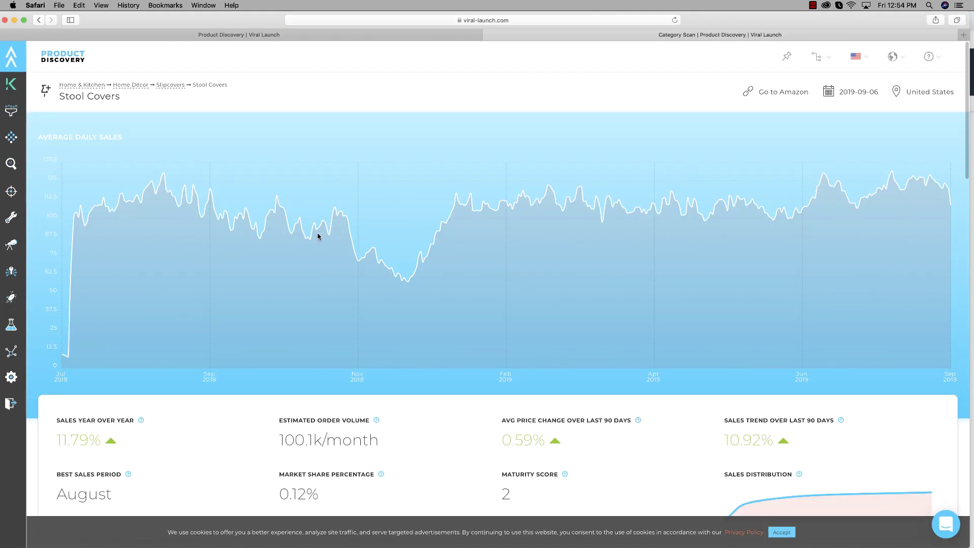
pyautogui.scroll(-10, 318, 237)
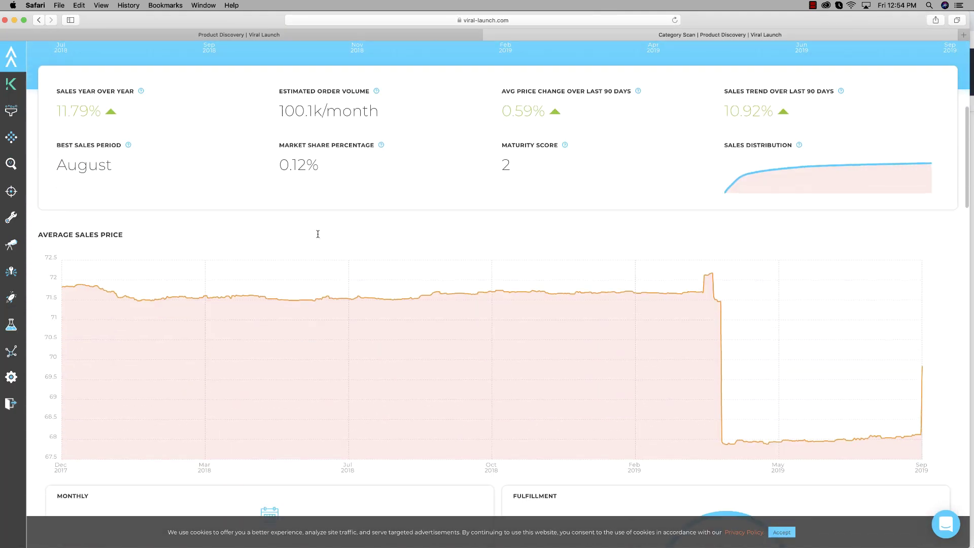
pyautogui.scroll(-15, 319, 237)
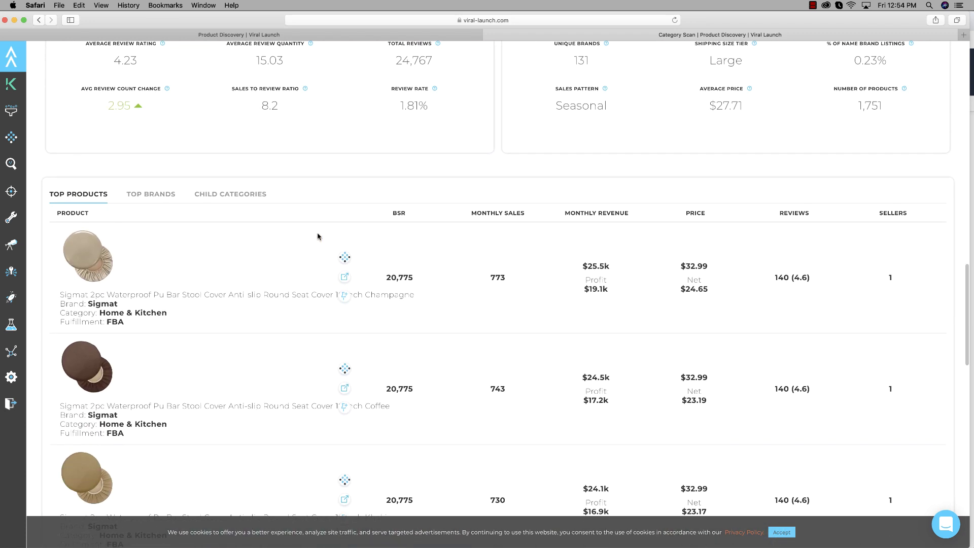
pyautogui.scroll(-2, 318, 236)
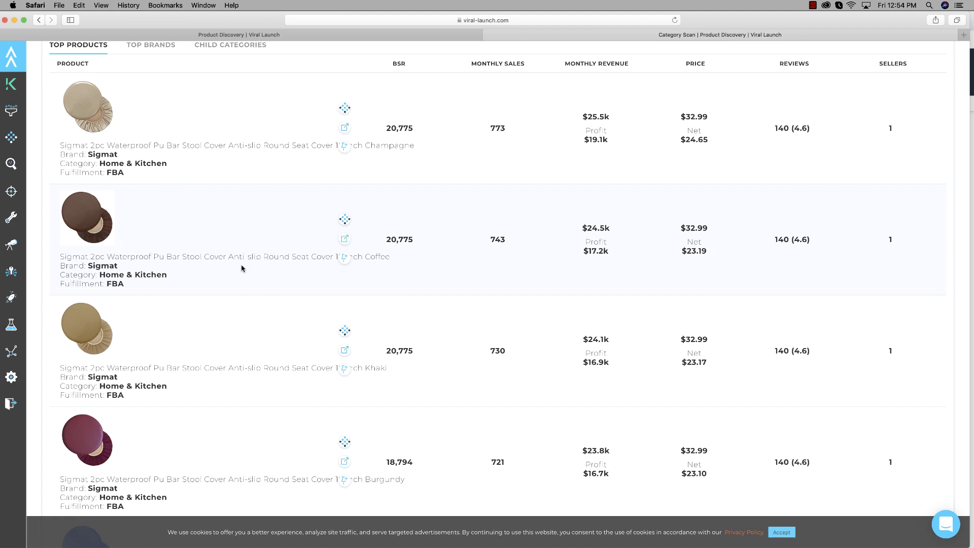
pyautogui.scroll(-2, 241, 268)
pyautogui.scroll(-10, 240, 269)
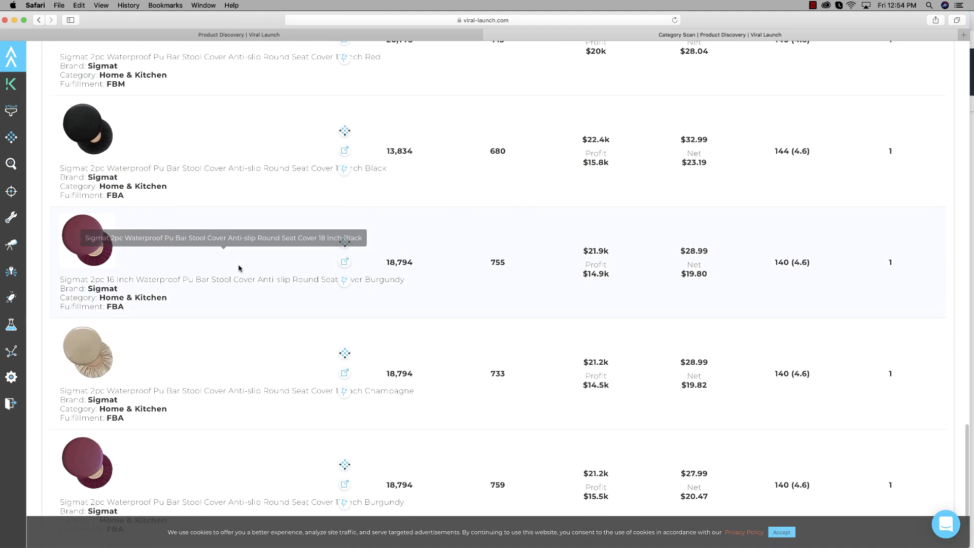
pyautogui.scroll(15, 239, 264)
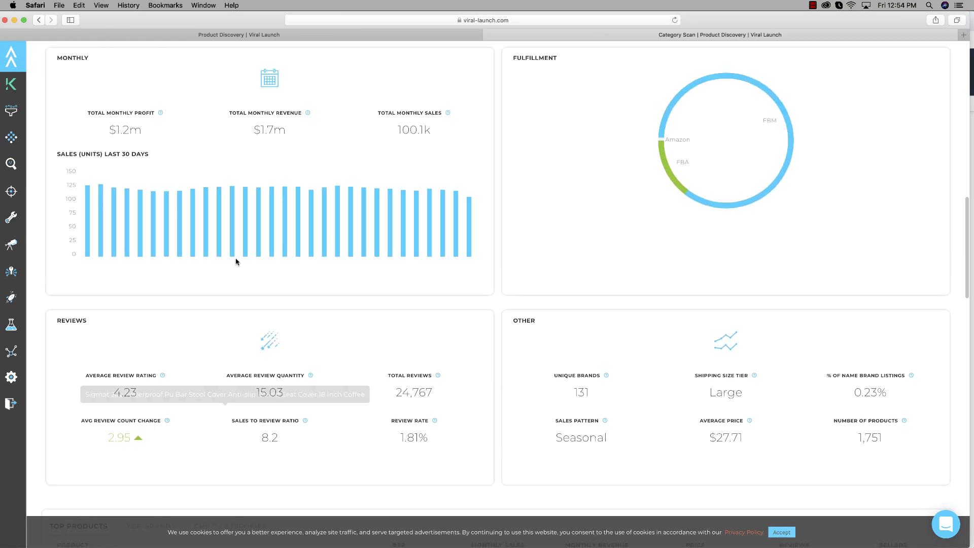
pyautogui.scroll(-5, 236, 261)
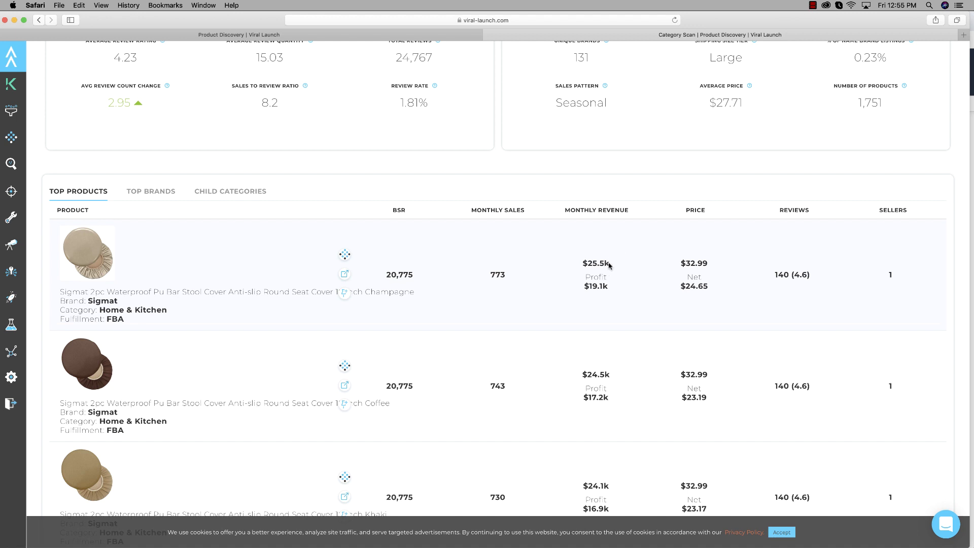
pyautogui.scroll(-5, 583, 389)
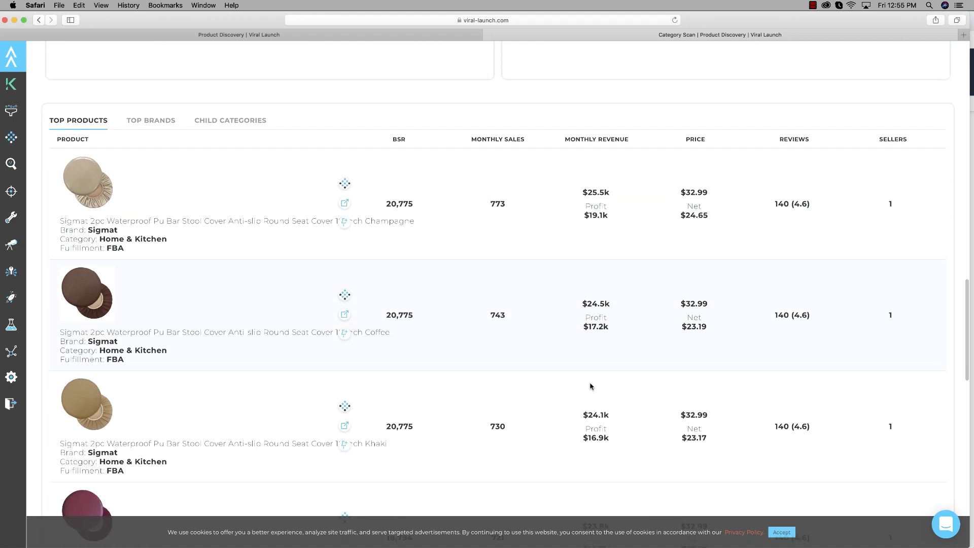
pyautogui.scroll(20, 487, 345)
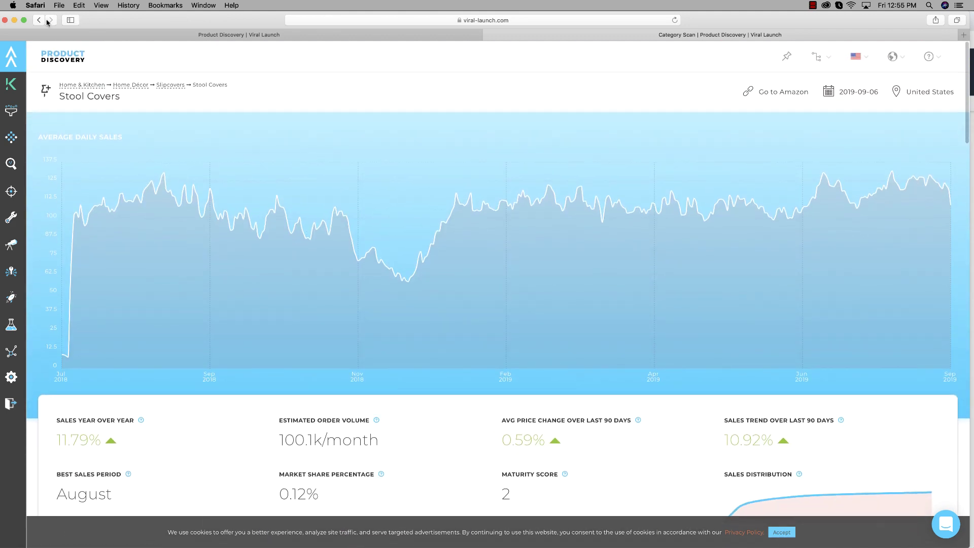
pyautogui.press('super+w')
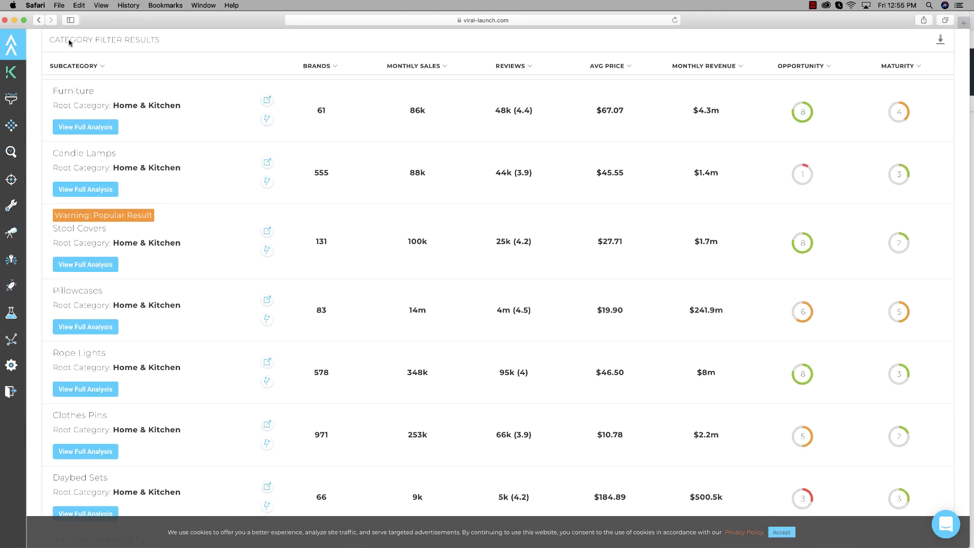
# Return to the category filters, select Office Products instead of Home & Kitchen, and show the matching subcategories.
pyautogui.click(36, 20)
pyautogui.click(239, 260)
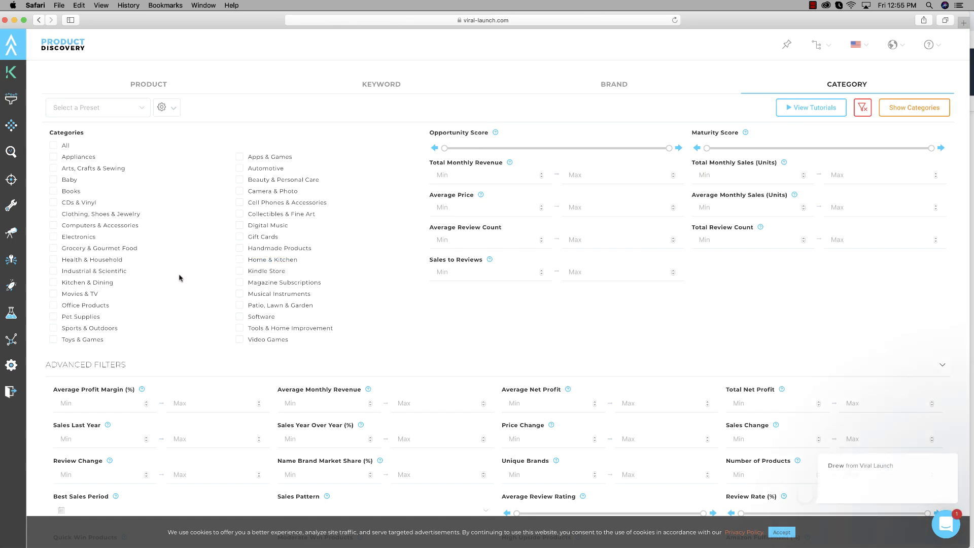
pyautogui.click(94, 306)
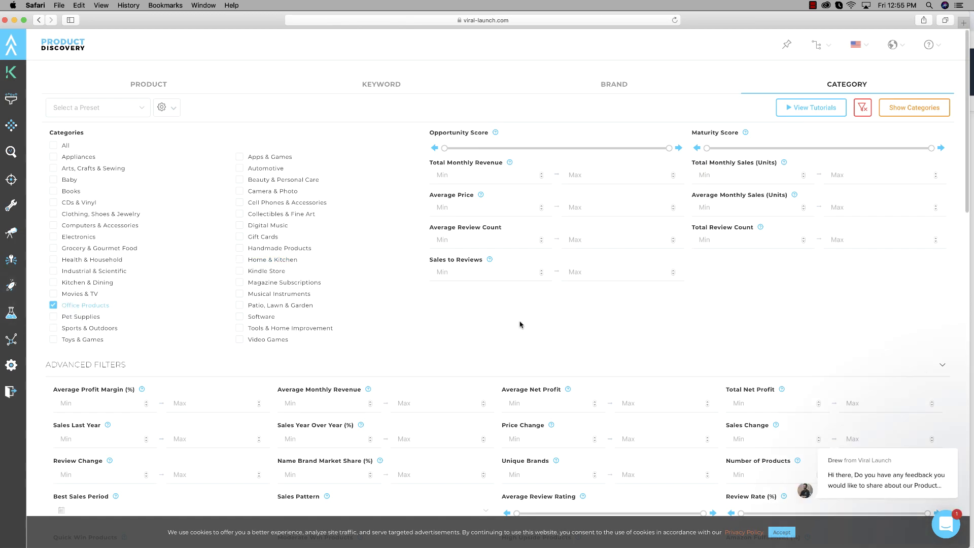
pyautogui.click(906, 116)
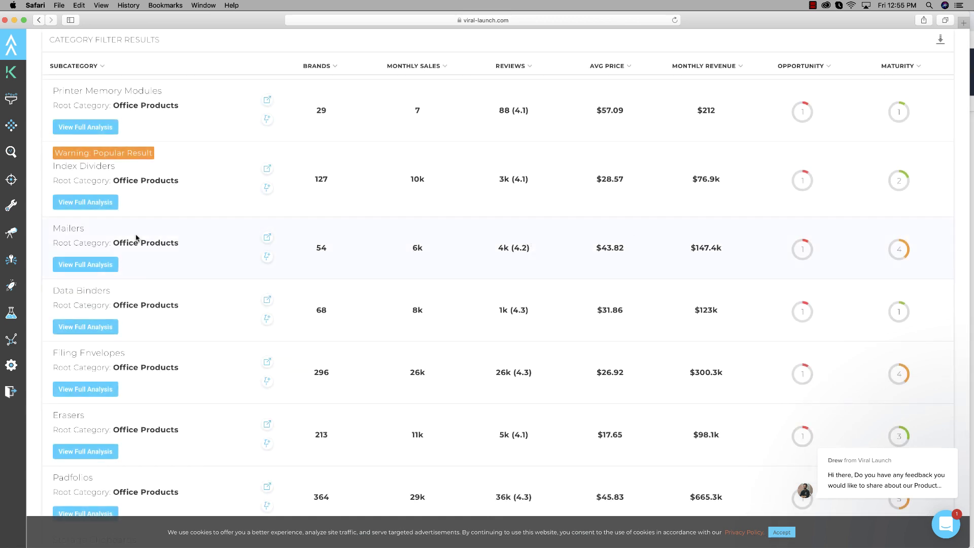
# Open the full analysis of Index Dividers, examine its top products and sales statistics, and return to the subcategory results.
pyautogui.click(84, 201)
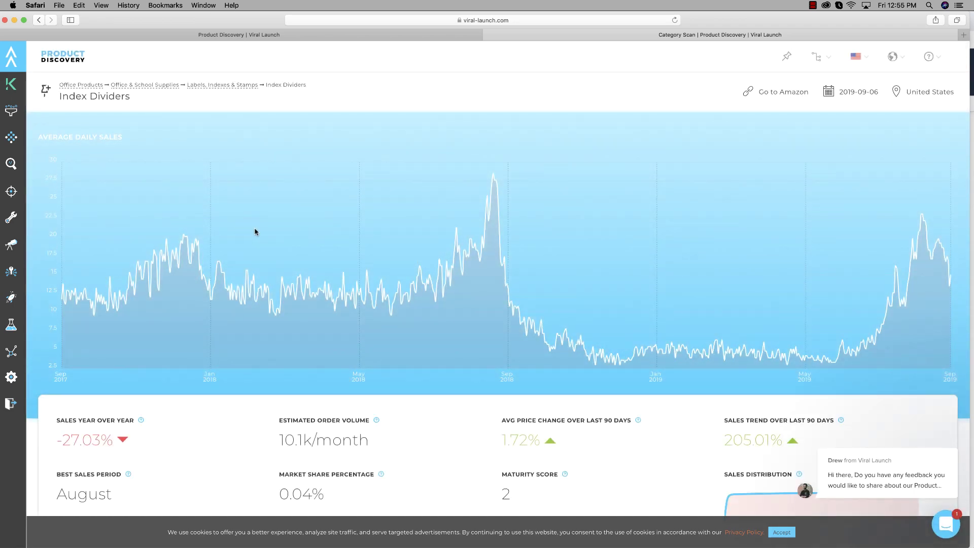
pyautogui.scroll(-10, 256, 231)
pyautogui.scroll(-10, 257, 233)
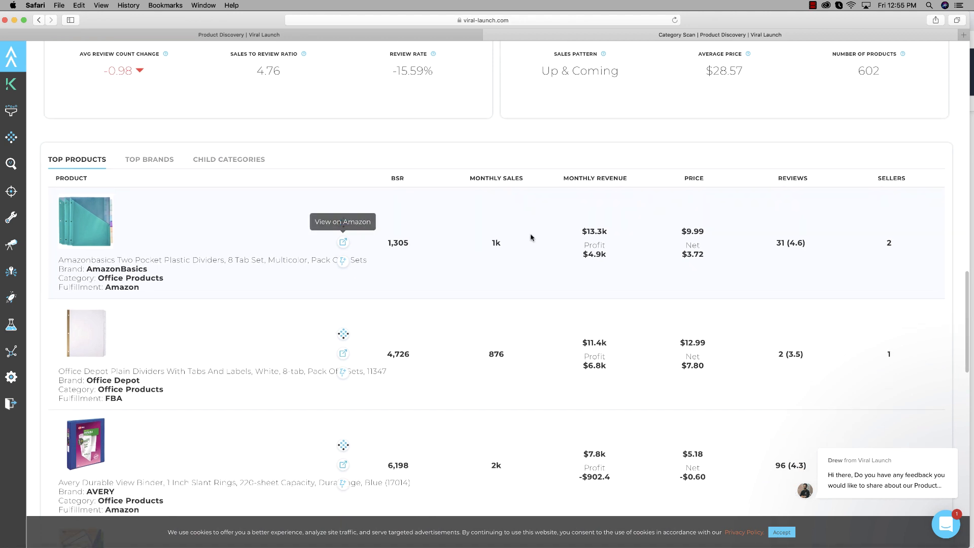
pyautogui.scroll(-3, 600, 240)
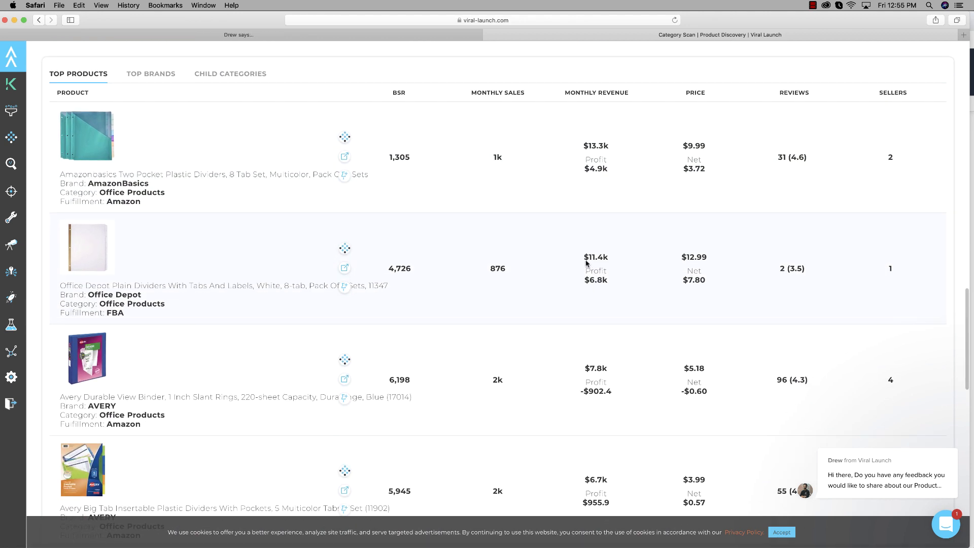
pyautogui.scroll(10, 612, 340)
pyautogui.scroll(15, 618, 329)
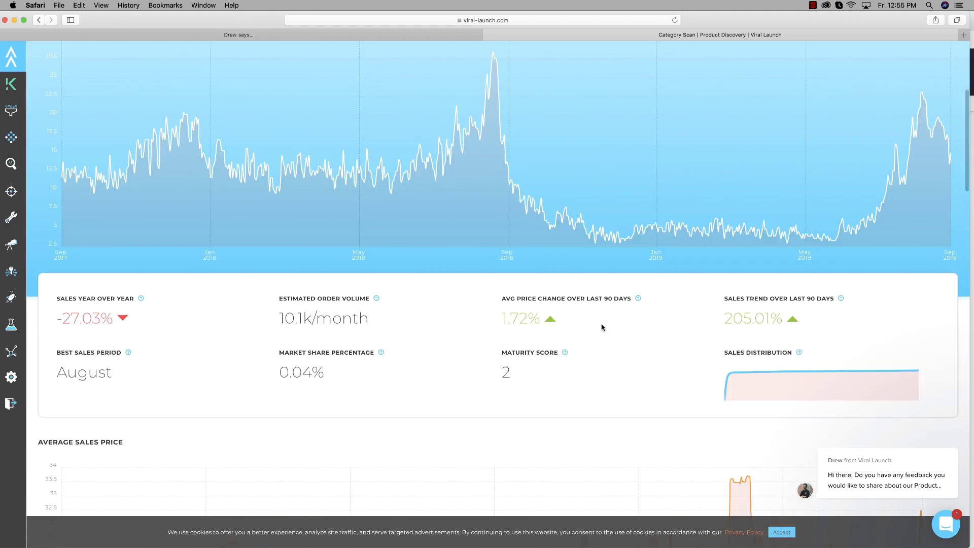
pyautogui.click(39, 20)
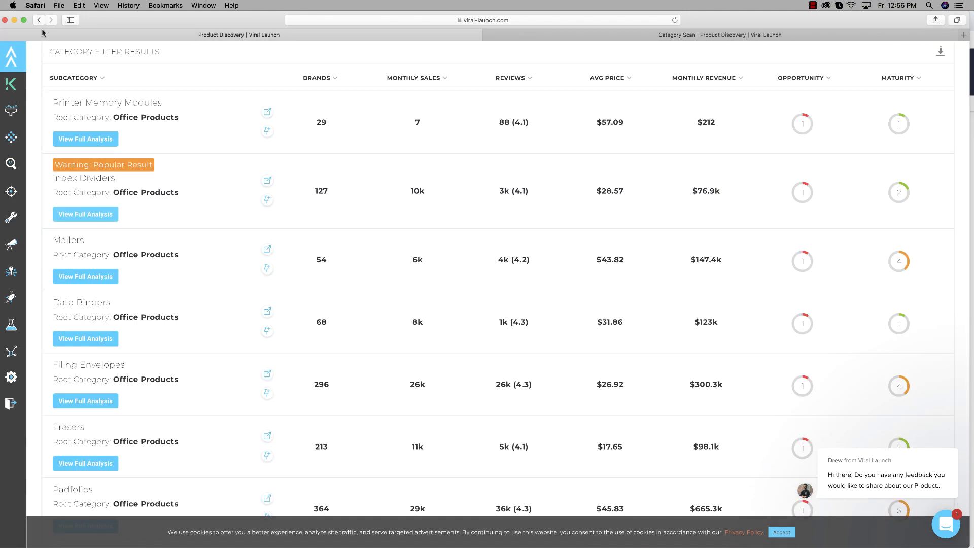
# Open the full analysis of Padfolios, examine its sales statistics and top products, and leave it for the Viral Launch dashboard.
pyautogui.scroll(-5, 215, 317)
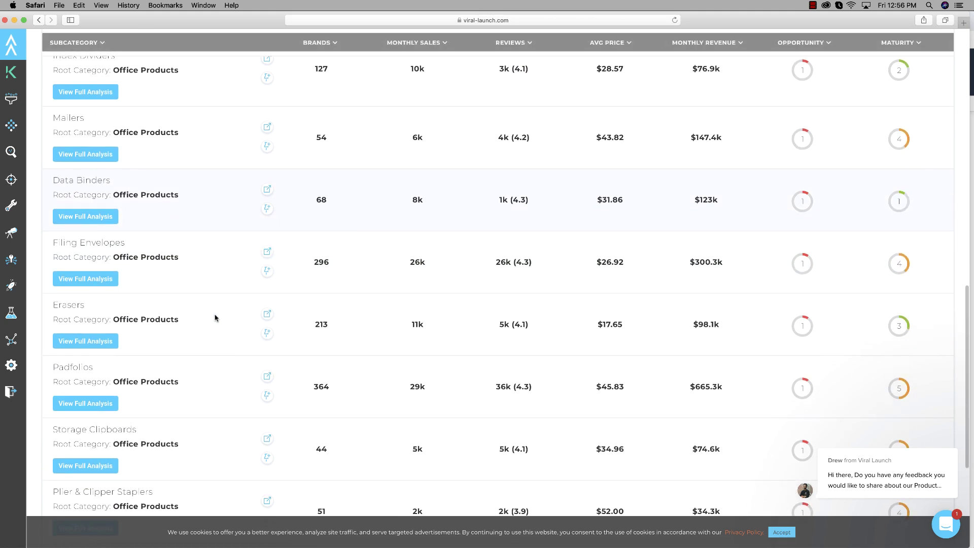
pyautogui.click(82, 354)
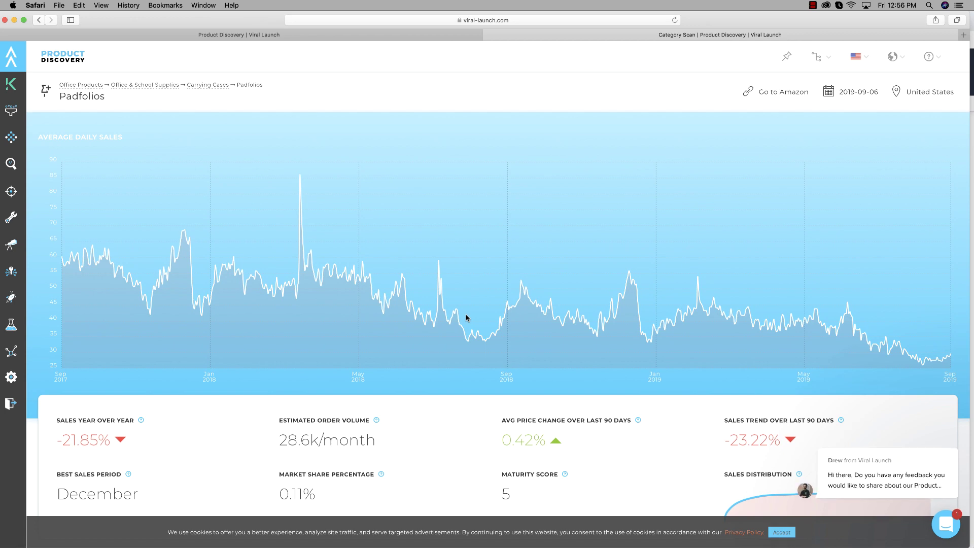
pyautogui.scroll(-15, 467, 319)
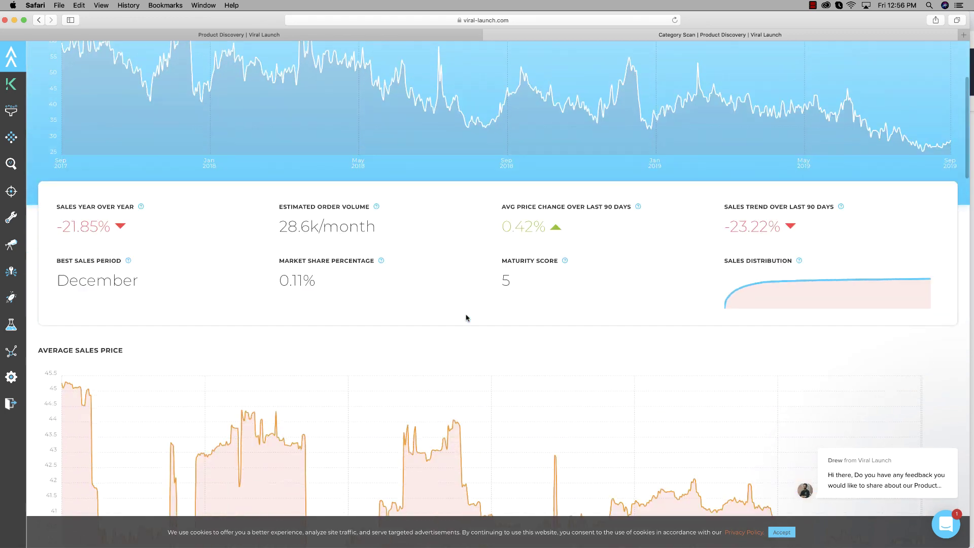
pyautogui.scroll(-5, 466, 318)
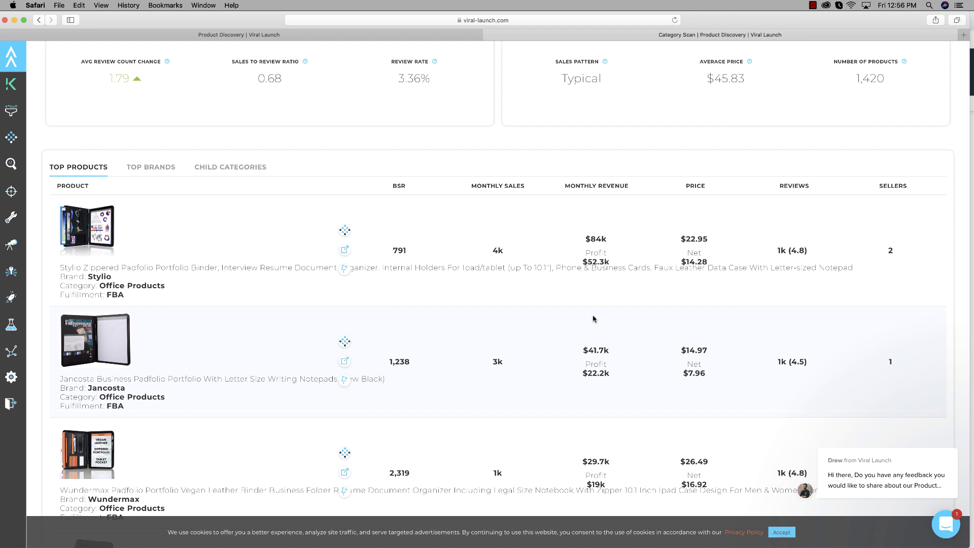
pyautogui.scroll(15, 594, 320)
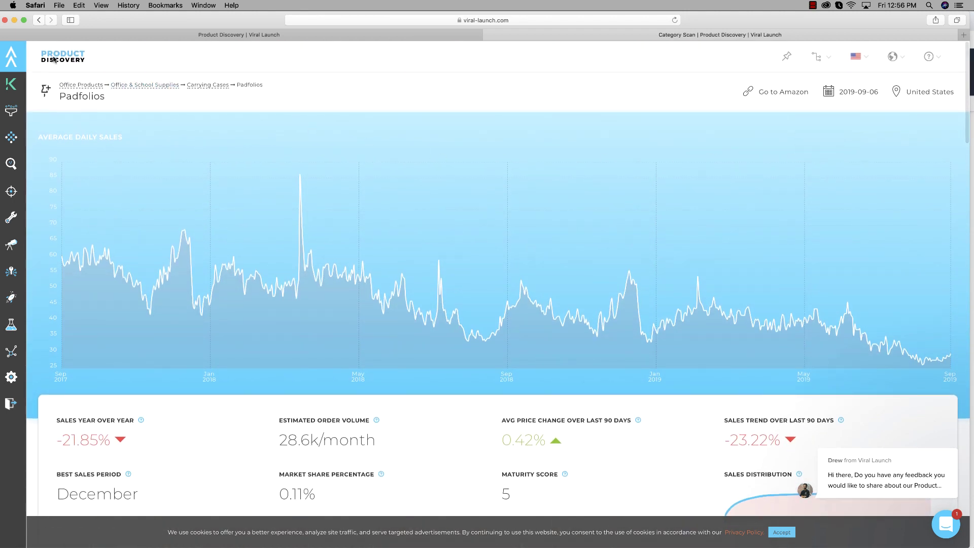
pyautogui.click(18, 67)
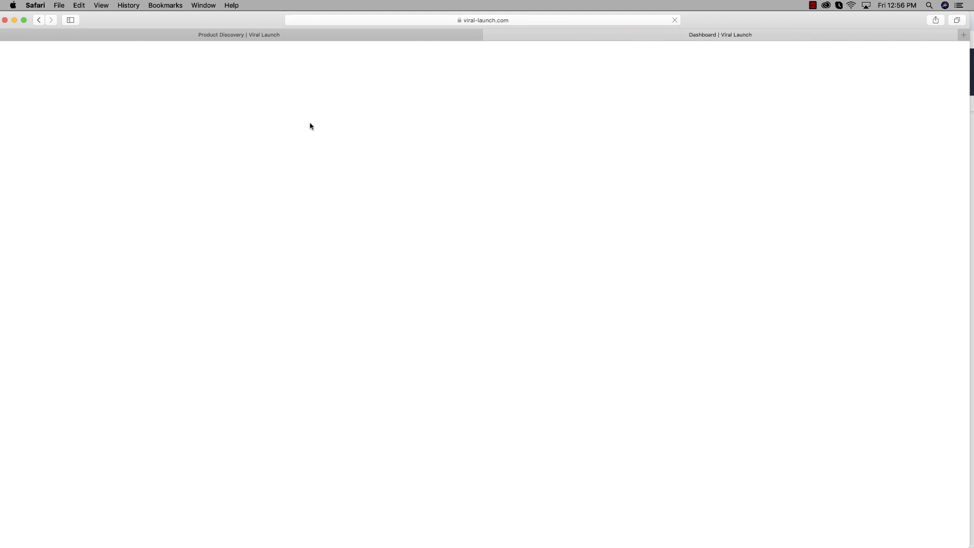